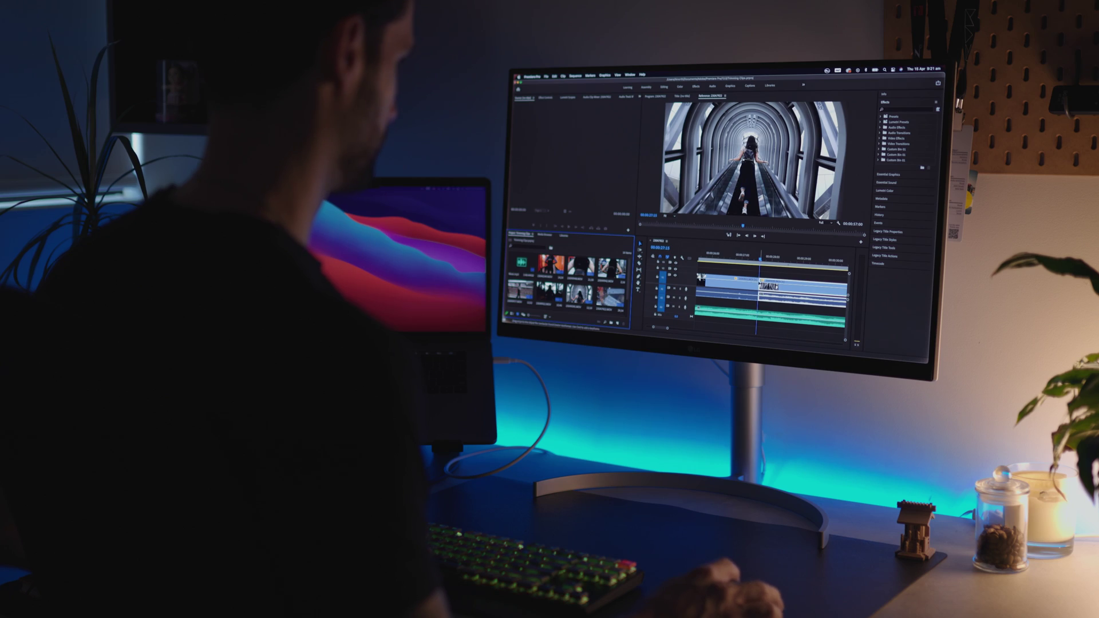
Step: Make the timeline active and drag a clip edge in the current project
left_click(768, 277)
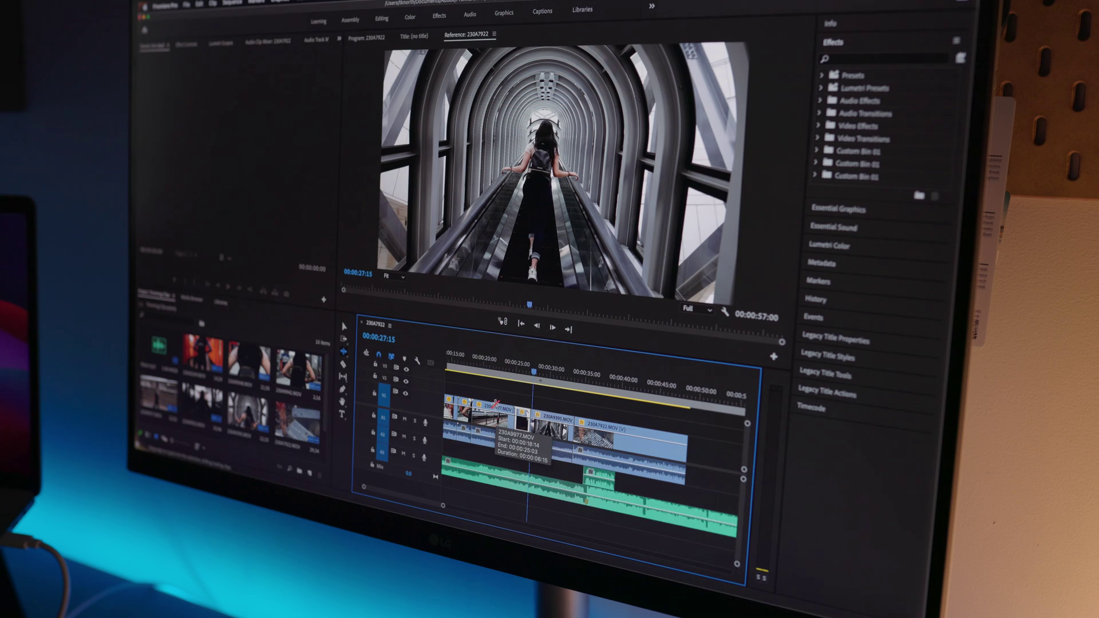
left_click_drag(572, 424, 595, 426)
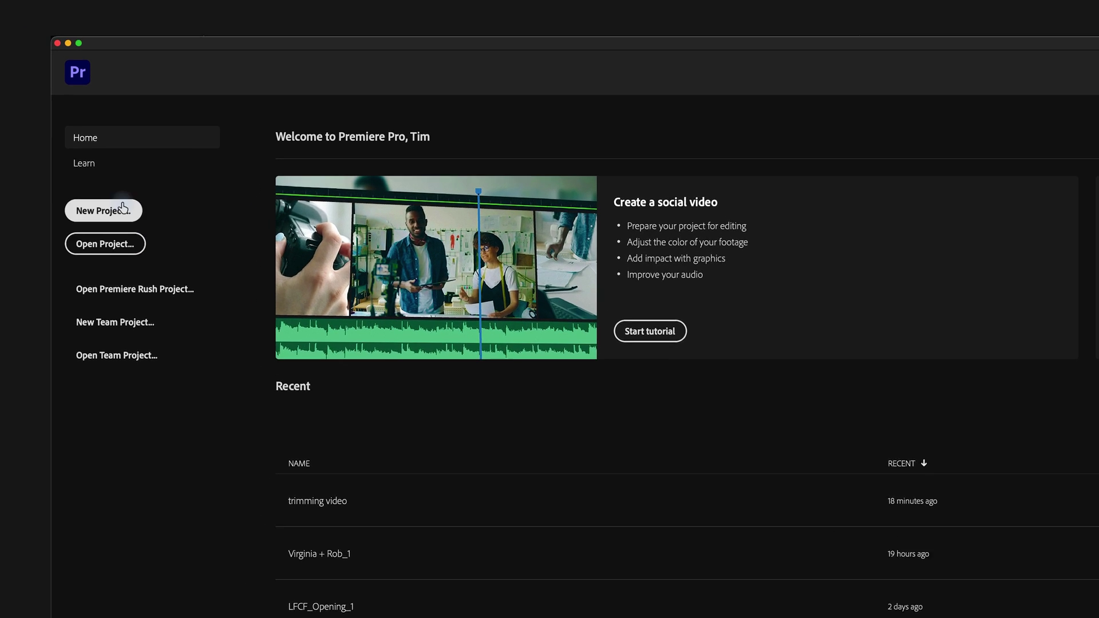
Step: Create the Trimming Clips project and import Music.mp3 and the MOV clips from the Trimming folder
left_click(123, 210)
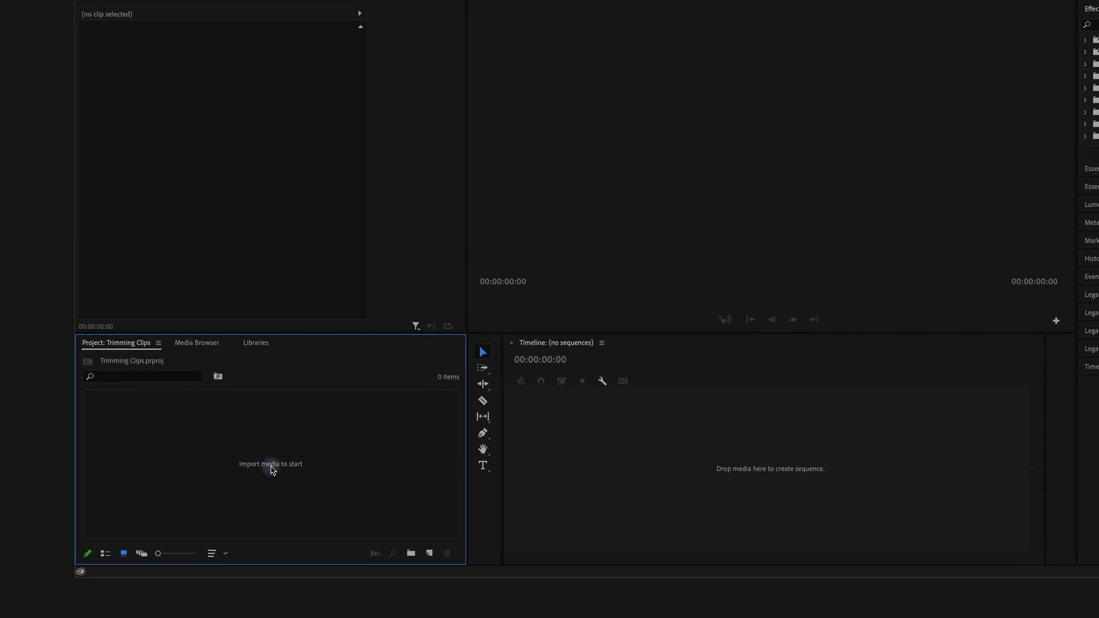
double_click(279, 465)
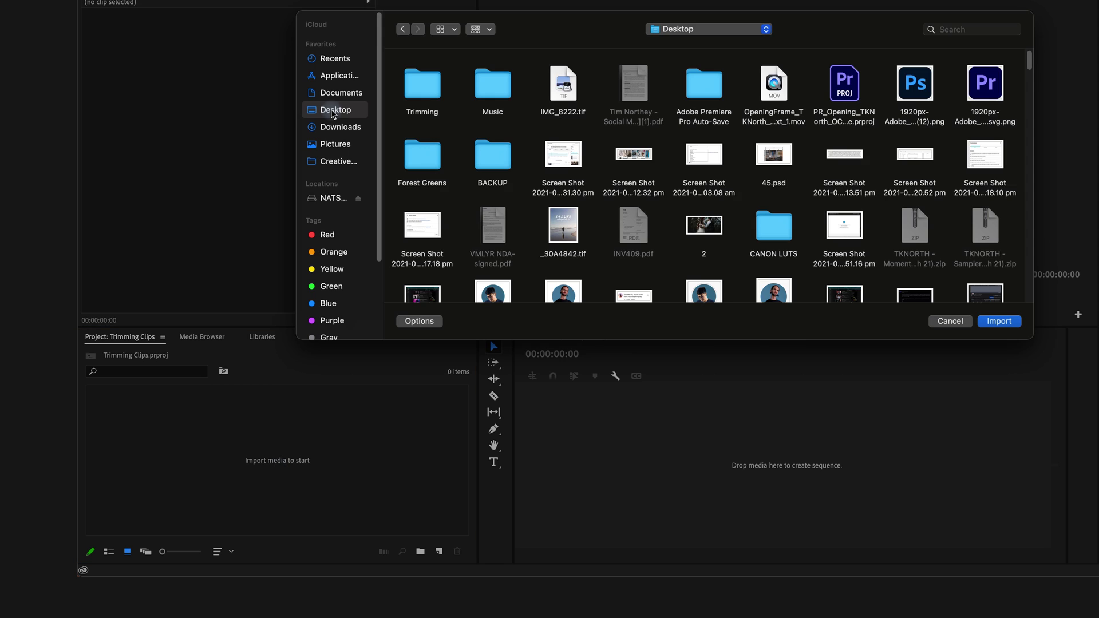
left_click(411, 86)
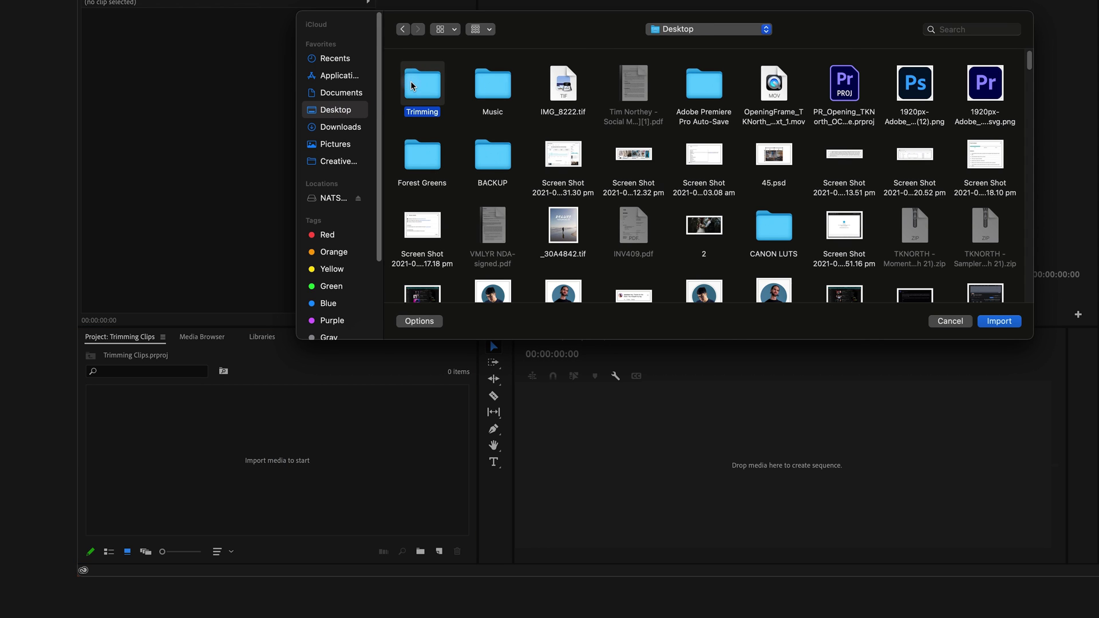
double_click(411, 86)
left_click_drag(1035, 175, 476, 63)
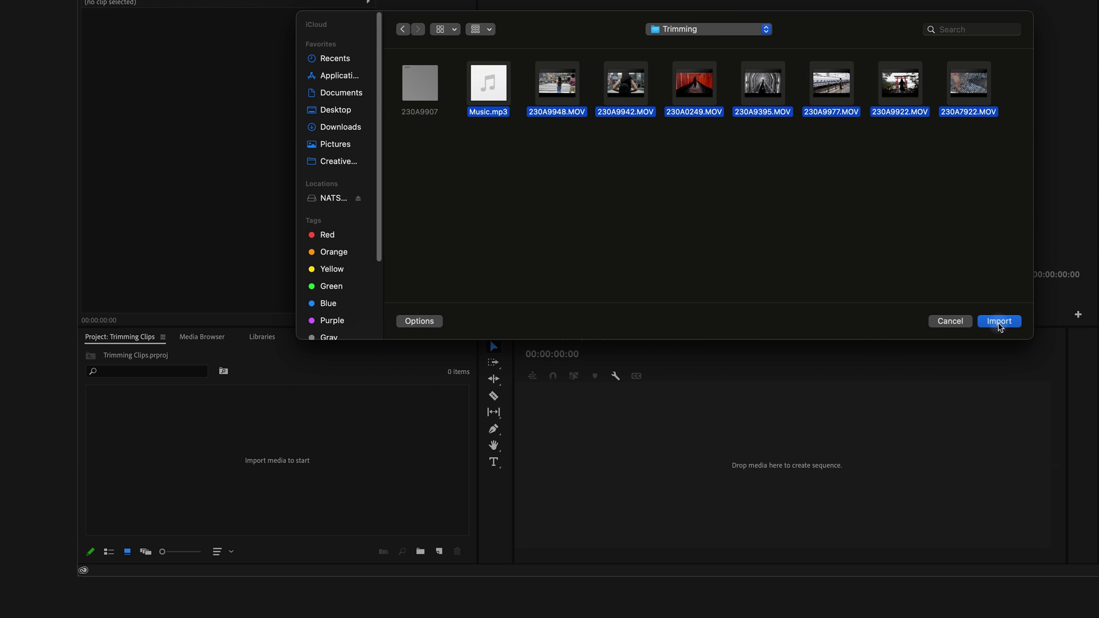
left_click(999, 321)
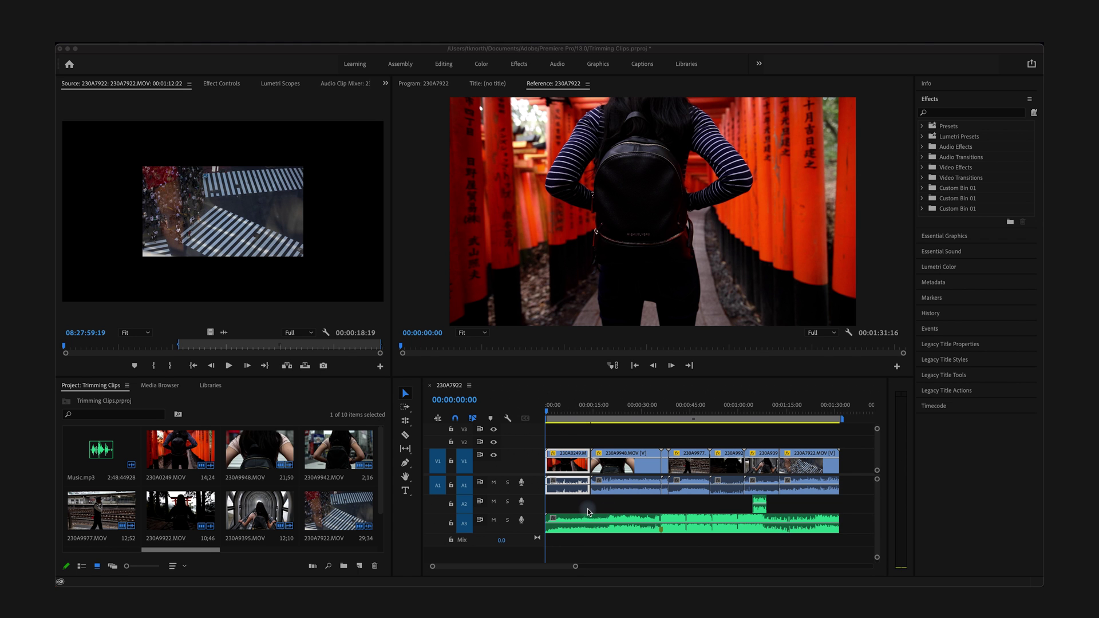
Step: Trim 230A9948's head later with the Selection tool, then review it with J/K/L playback in trim mode
left_click(773, 382)
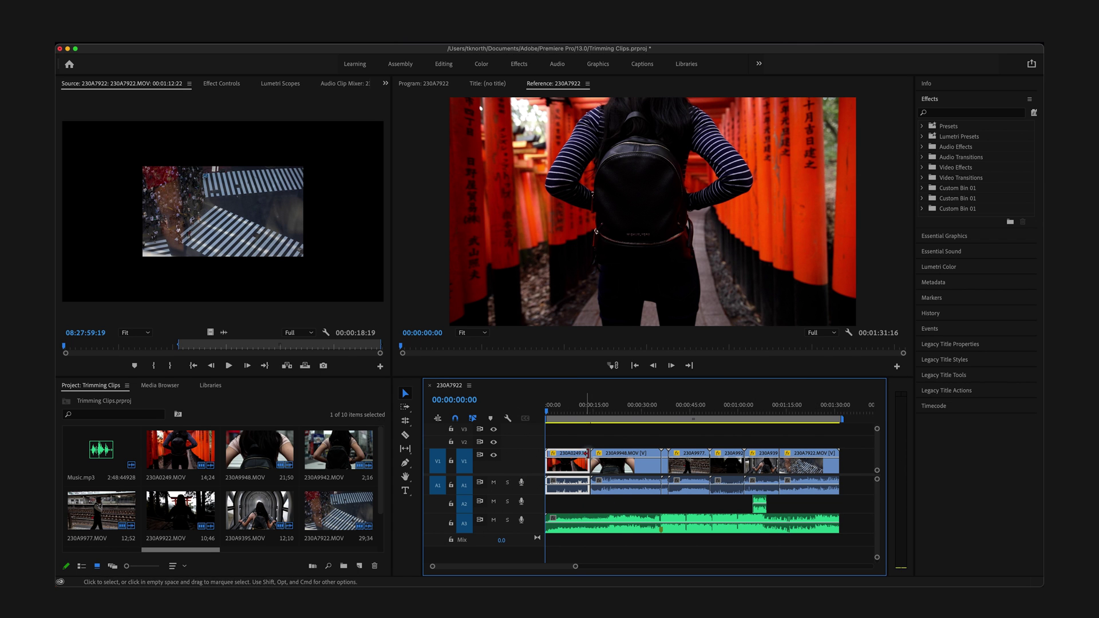
mouse_move(594, 453)
left_mouse_down()
mouse_move(618, 454)
mouse_move(592, 453)
left_mouse_up()
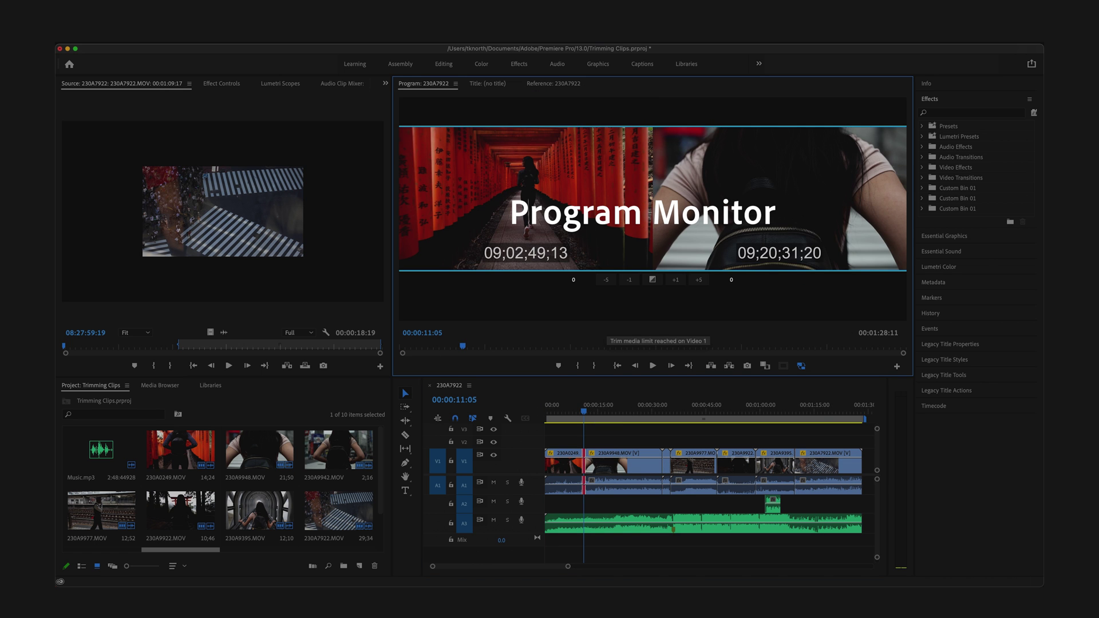
key("l")
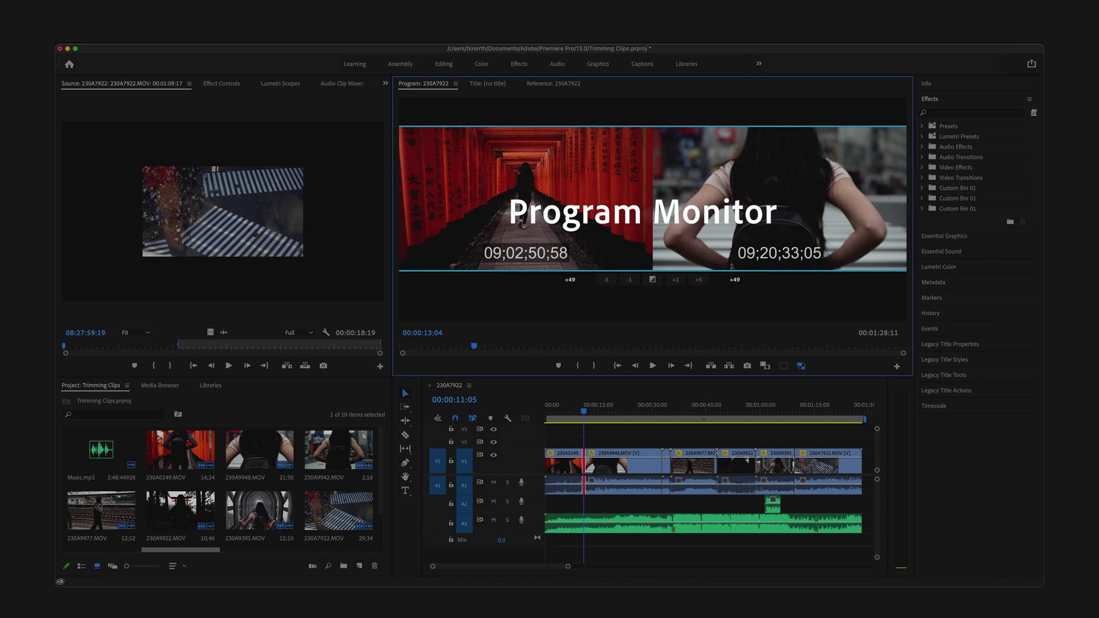
key("j")
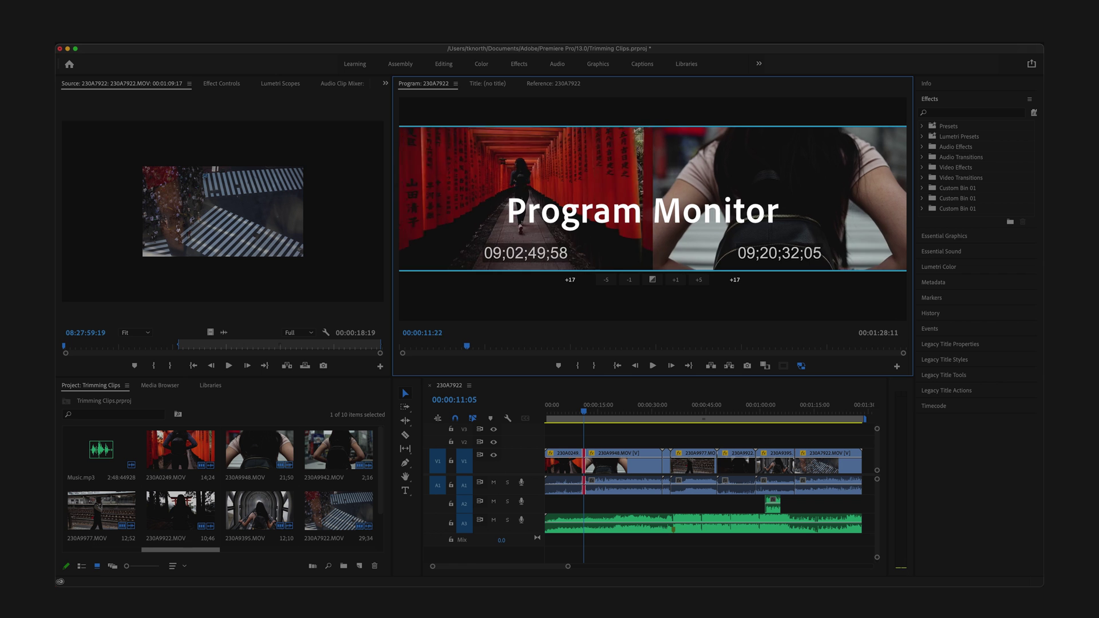
key("l")
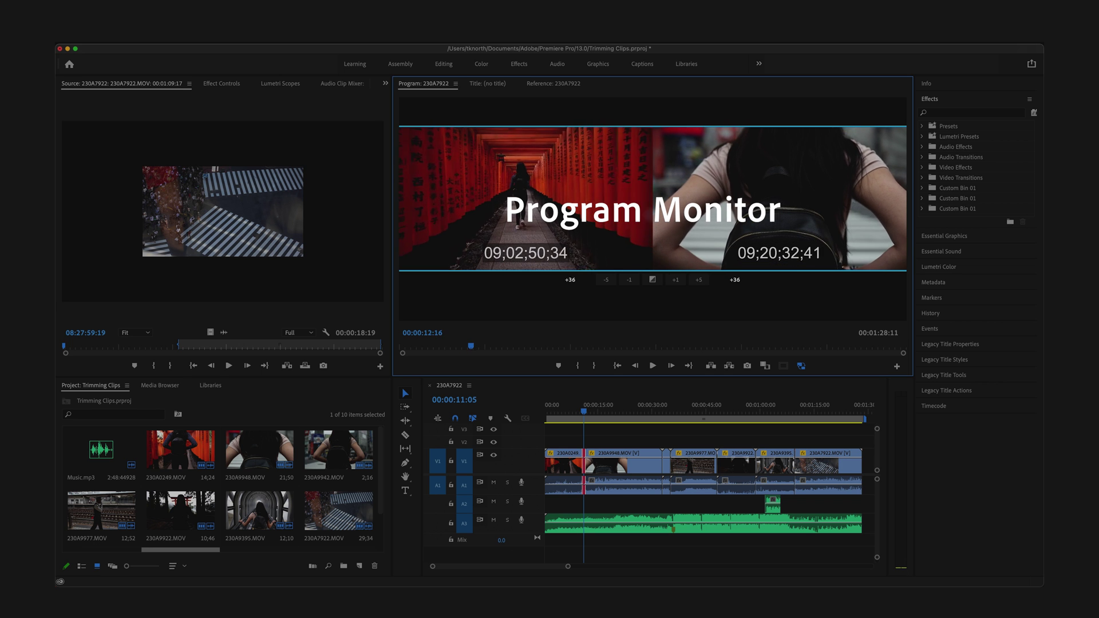
left_click(720, 507)
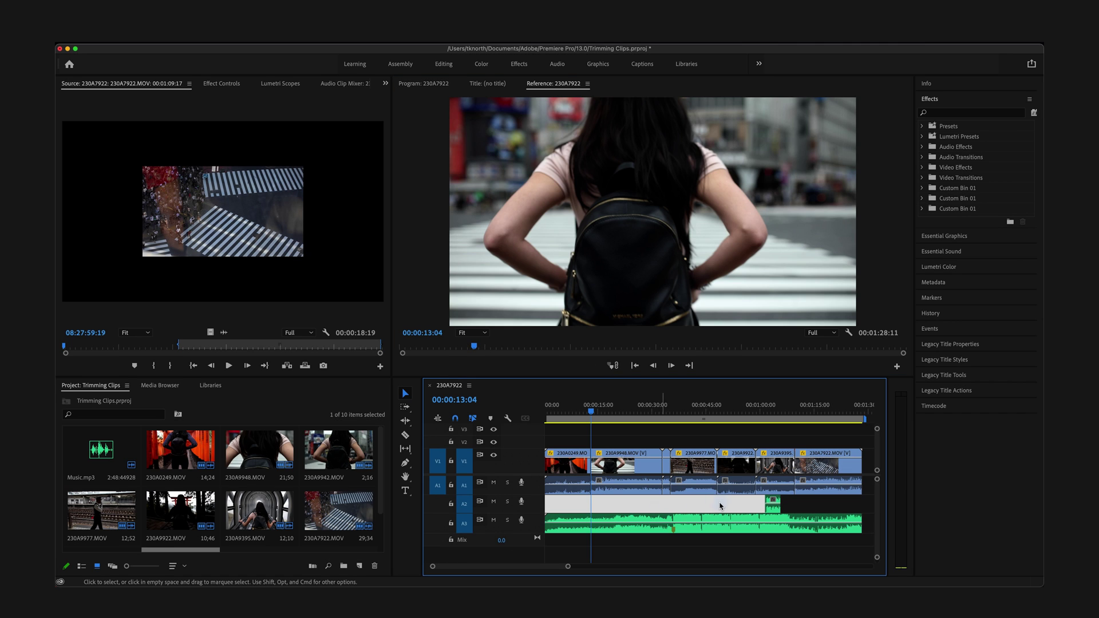
Step: Ripple-trim the start of clip 230A9948 later with the Ripple Edit tool (B)
key("minus")
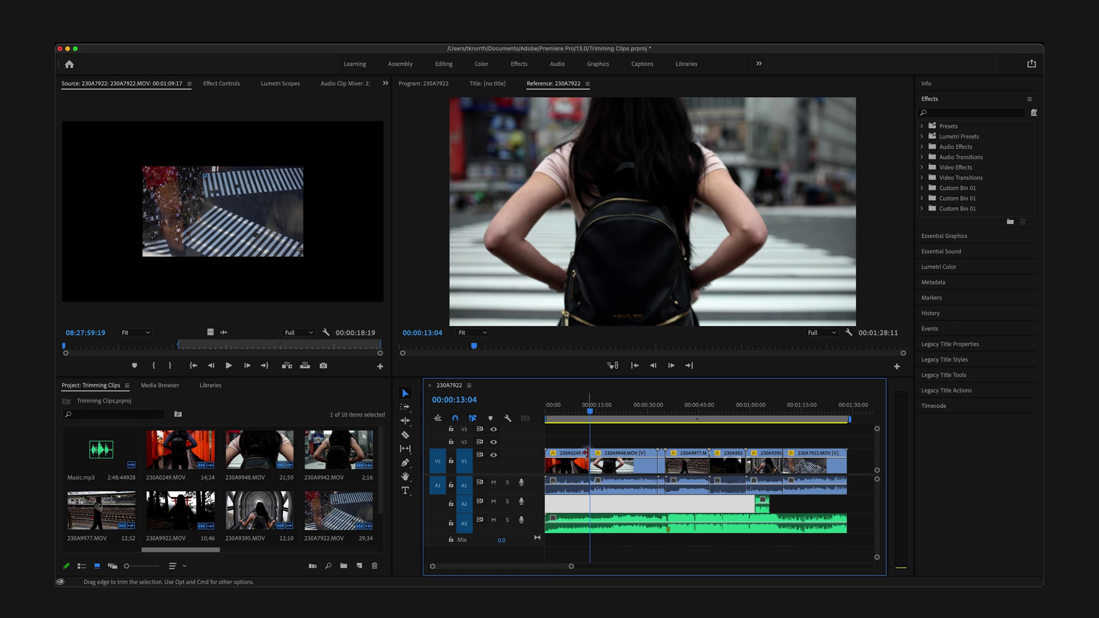
key("b")
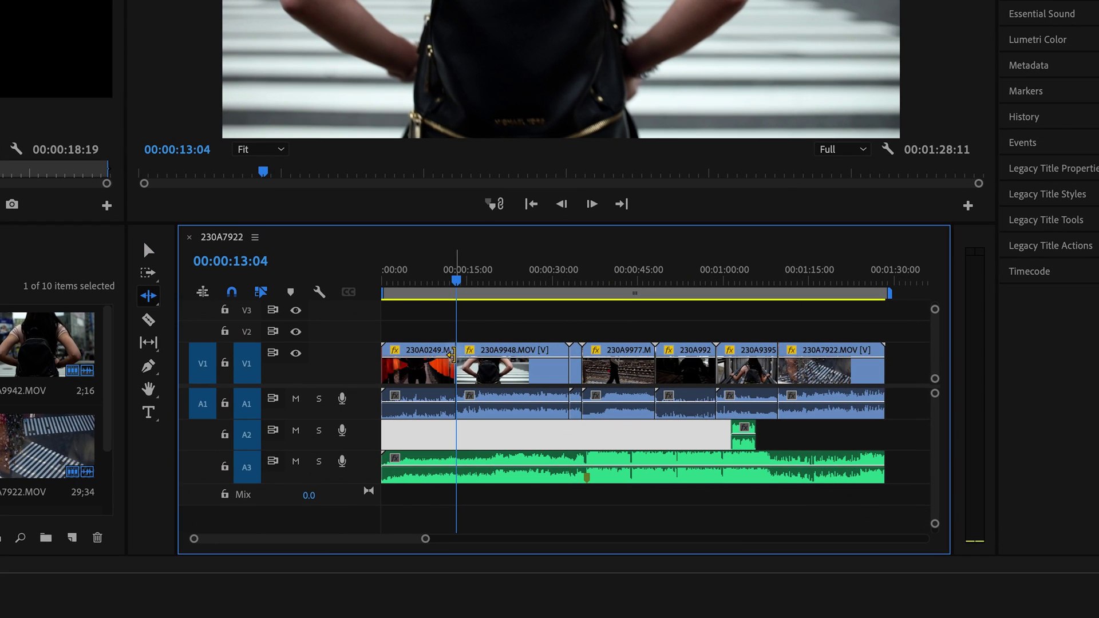
left_click_drag(462, 352, 517, 356)
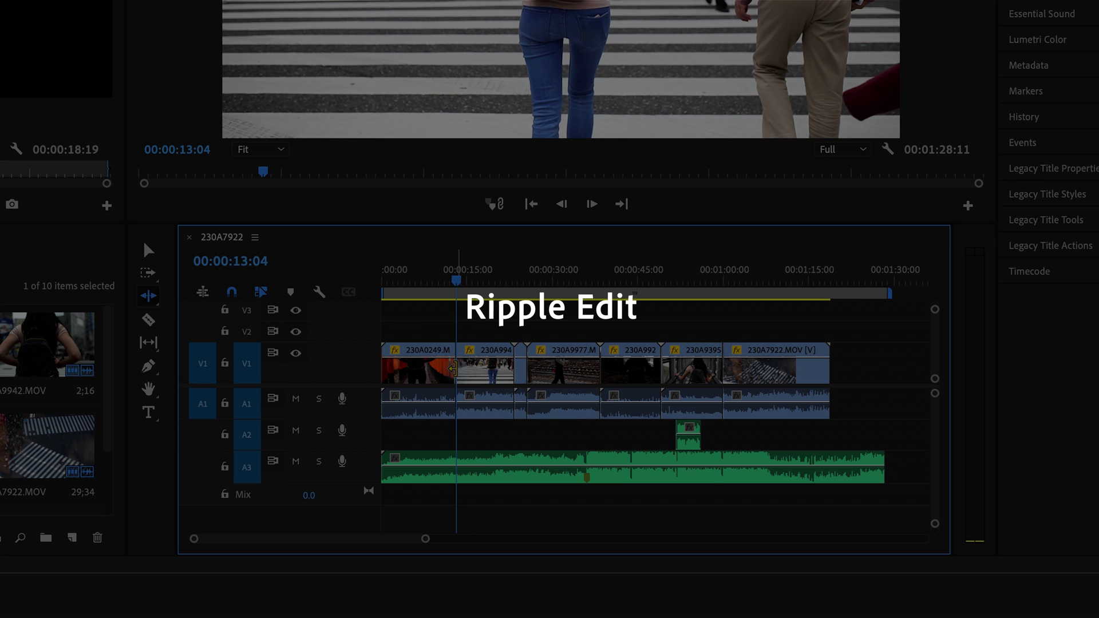
Step: Roll the cut between the first two clips earlier, then back toward the playhead, using Rolling Edit (N)
key("n")
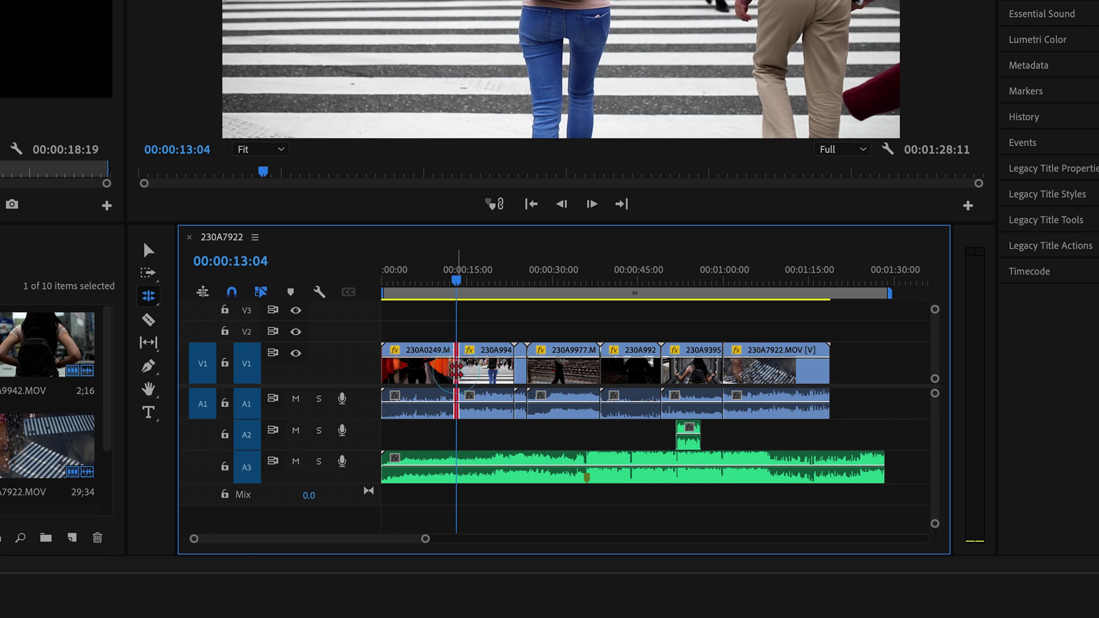
left_click_drag(456, 369, 424, 371)
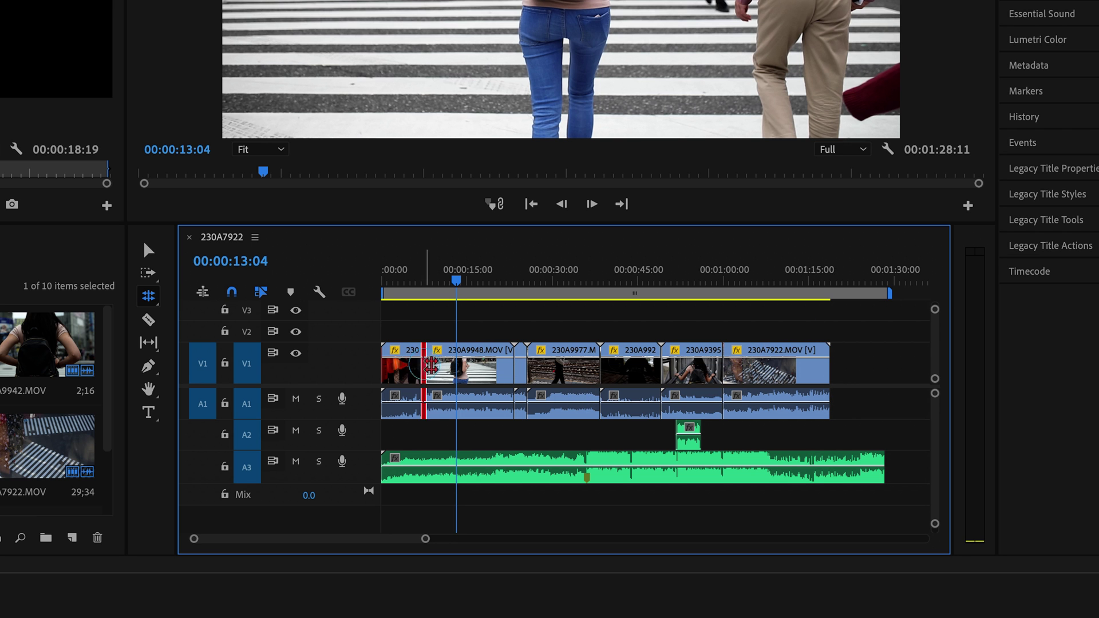
left_click_drag(431, 367, 465, 369)
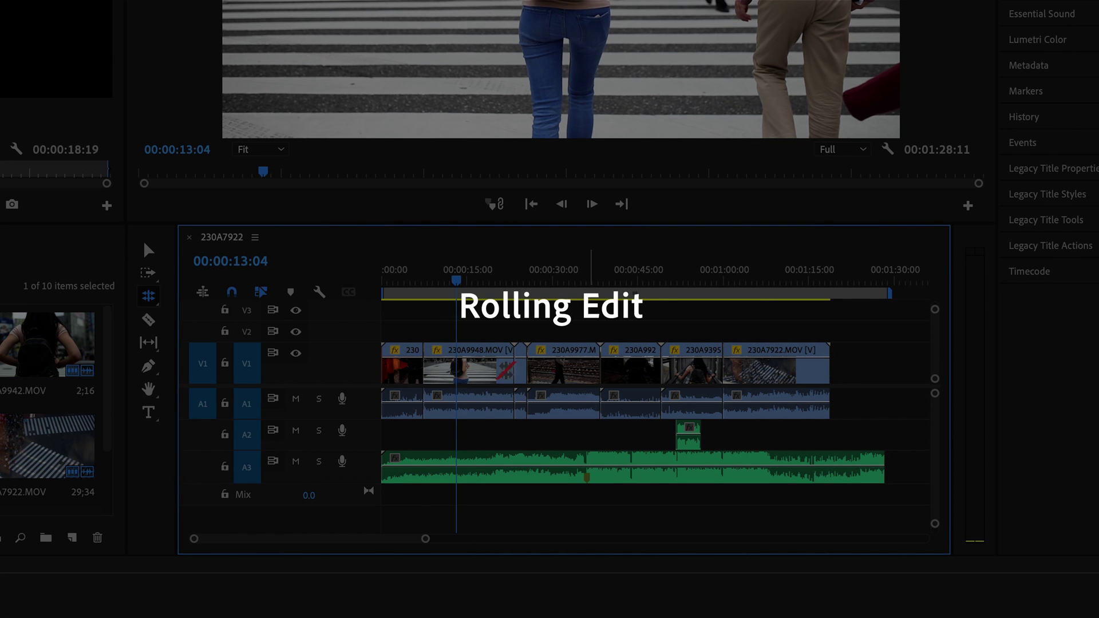
Step: Roll the first cut later to snap to the playhead, lengthening 230A0249 and shortening 230A9948
left_click_drag(429, 364, 457, 365)
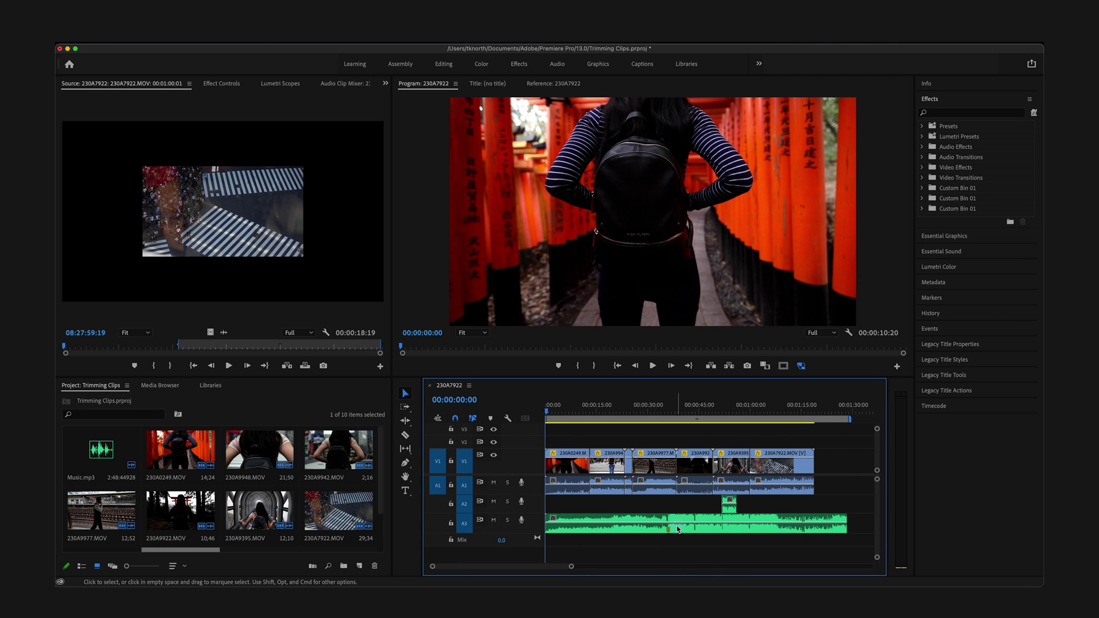
Step: Lock music track A3 and marquee-select the V1/A1 clips
left_click(627, 527)
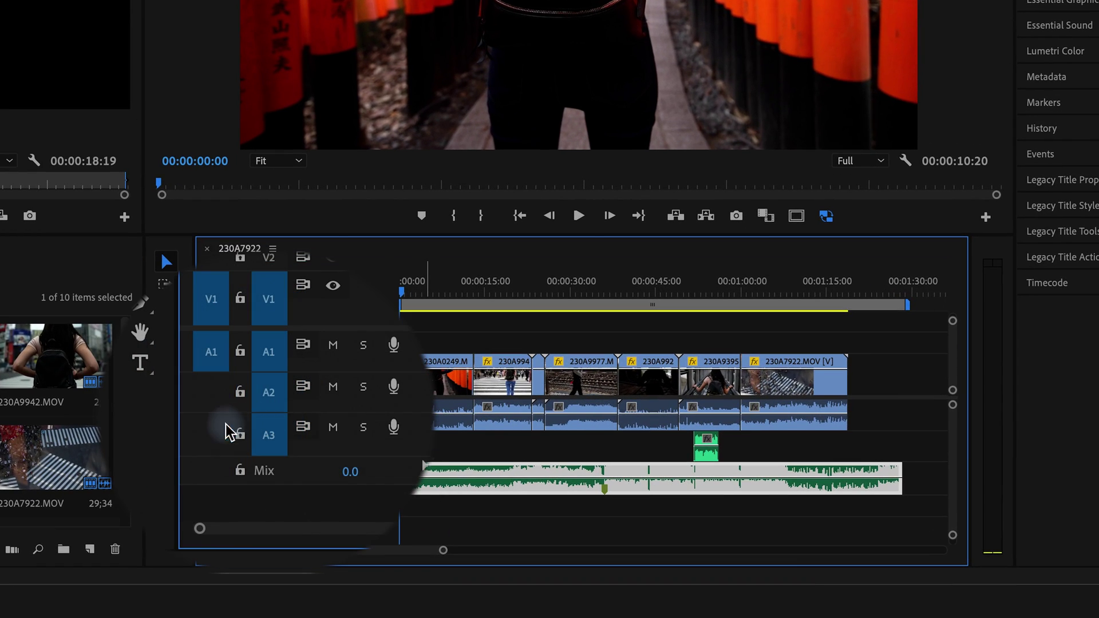
left_click(240, 434)
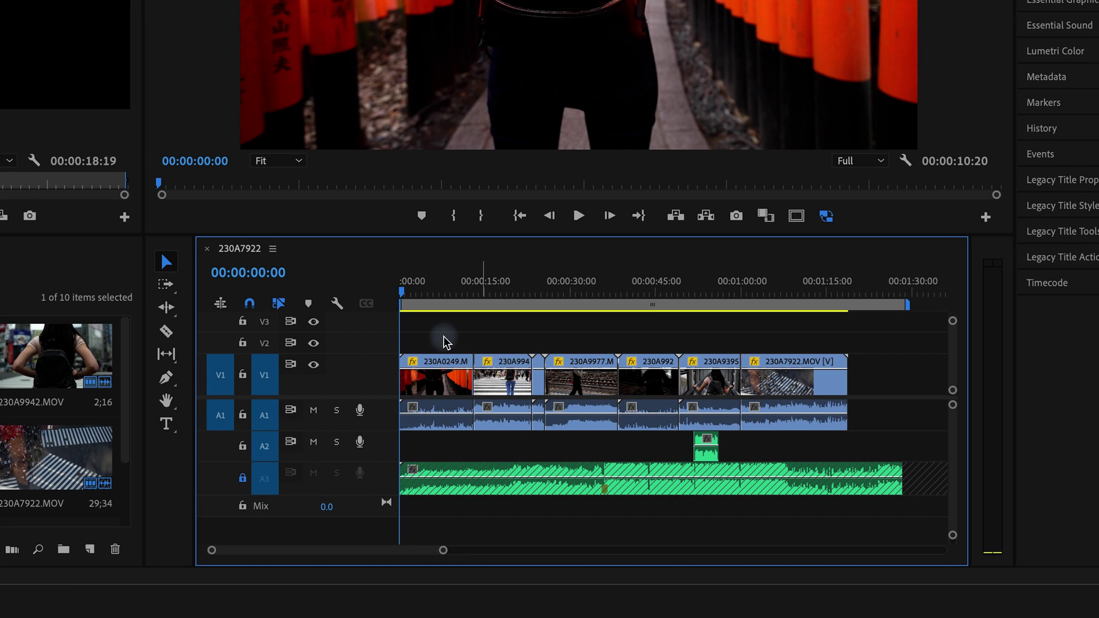
left_click_drag(444, 339, 893, 524)
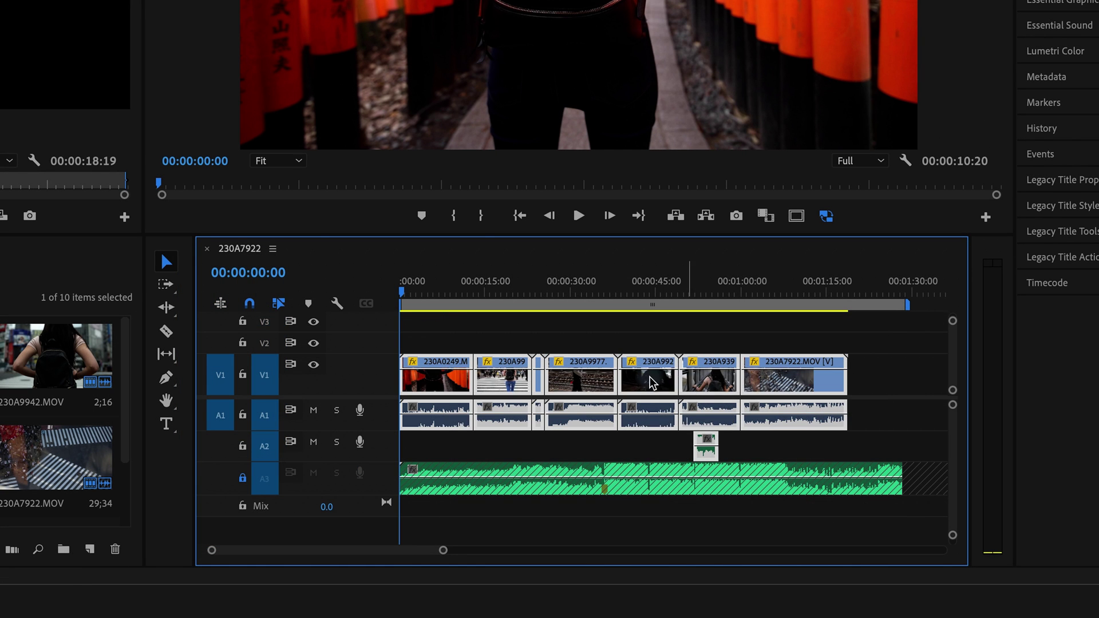
left_click_drag(738, 388, 744, 388)
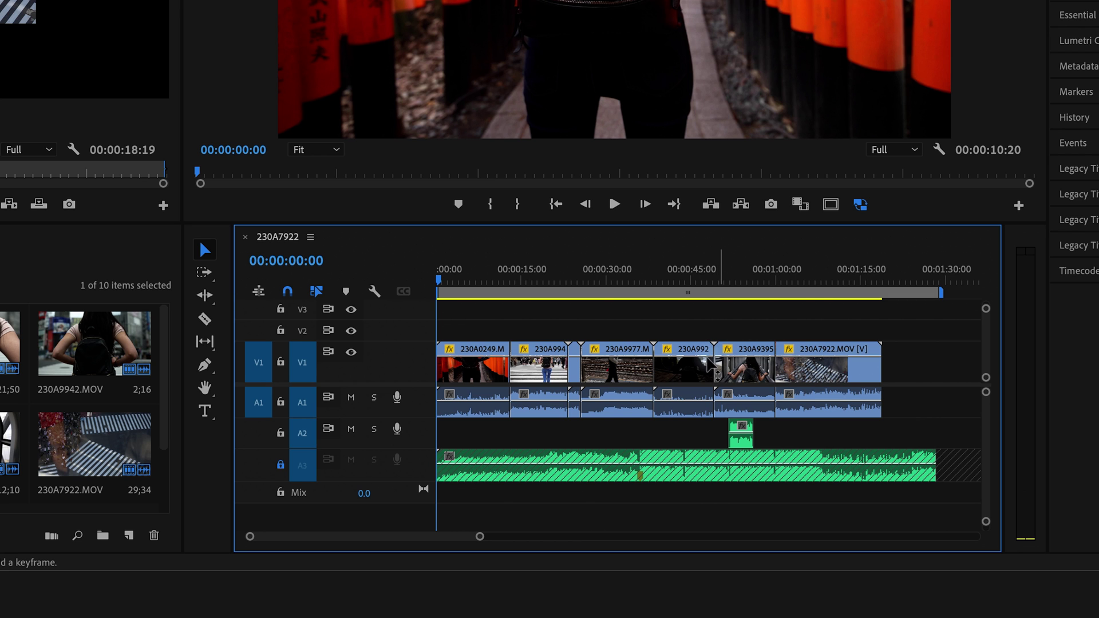
Step: Ripple-trim 230A9395's start and the first, second and fourth clips shorter, with A2 sync lock off
key("b")
left_click_drag(714, 358, 744, 359)
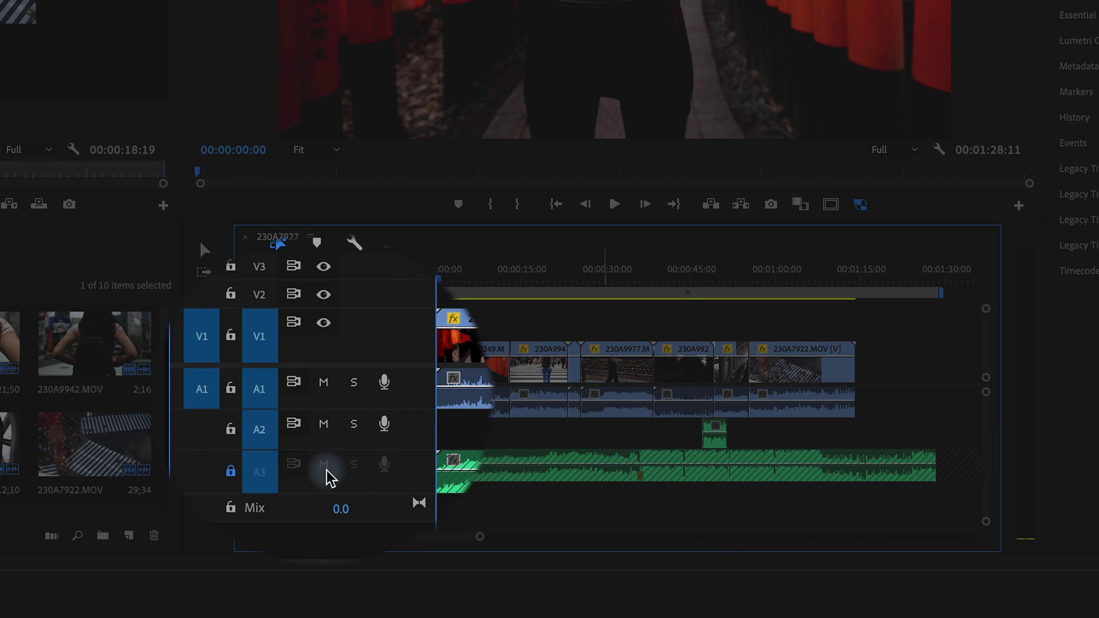
left_click(294, 427)
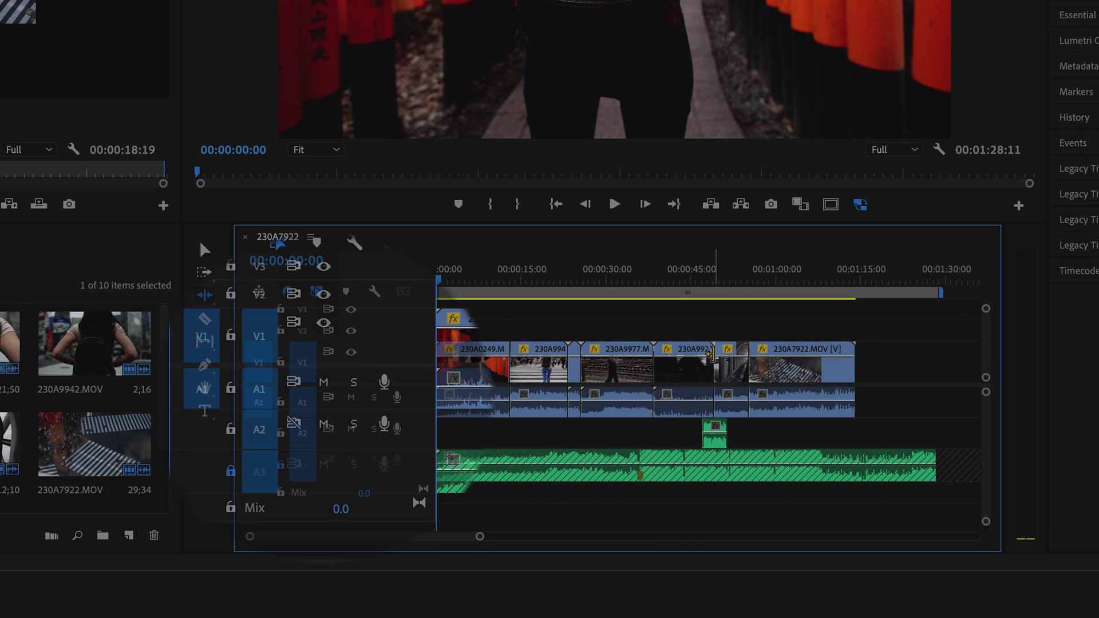
left_click_drag(716, 360, 677, 355)
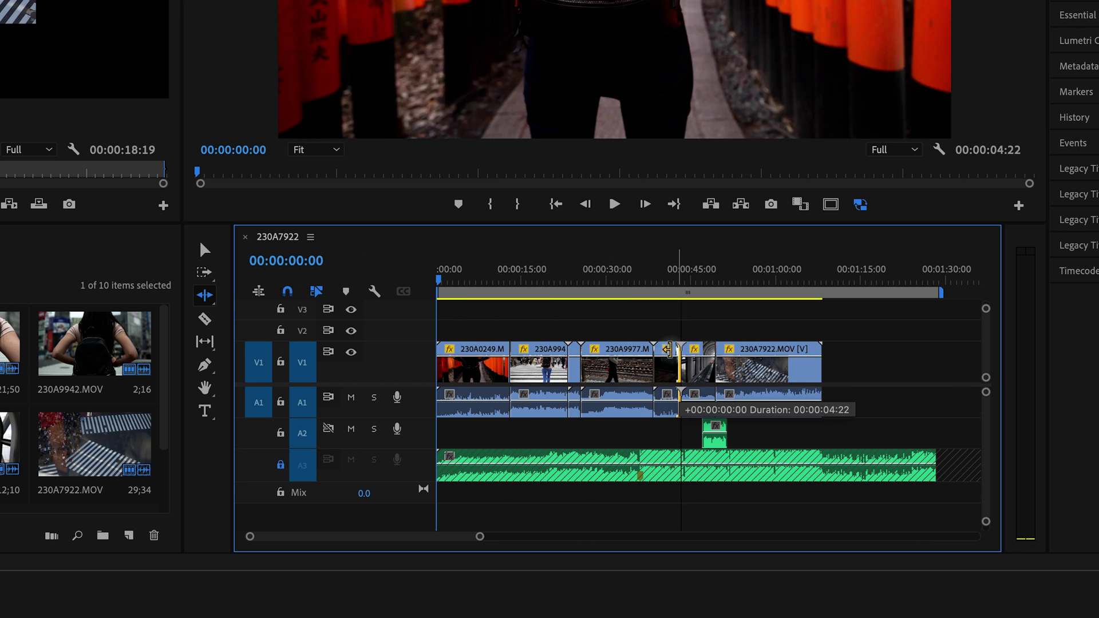
left_click_drag(668, 348, 658, 349)
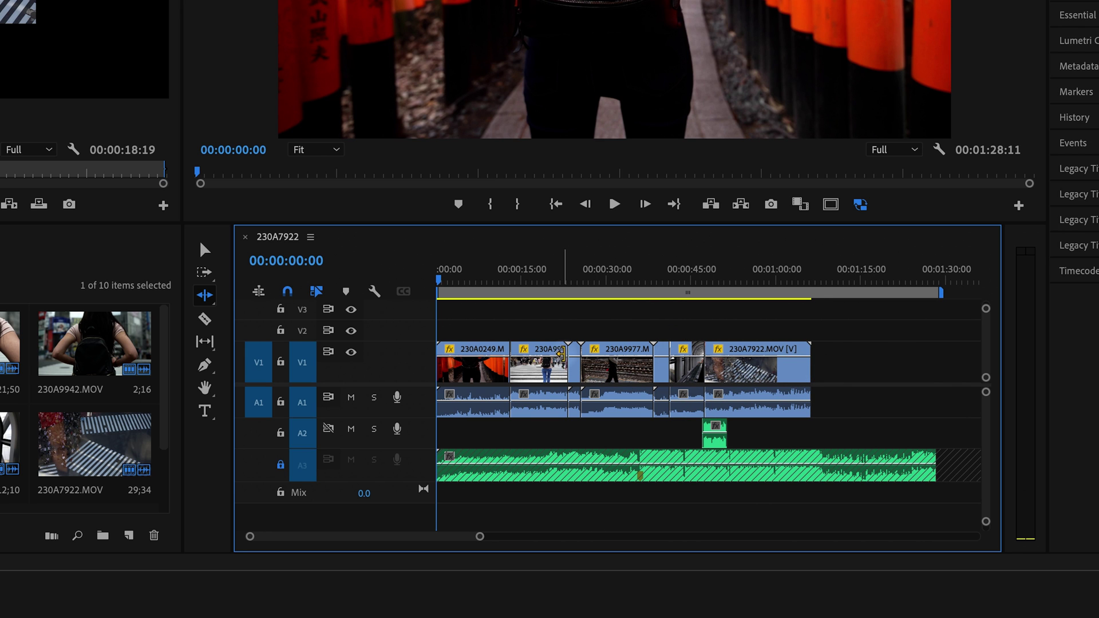
left_click_drag(562, 354, 548, 354)
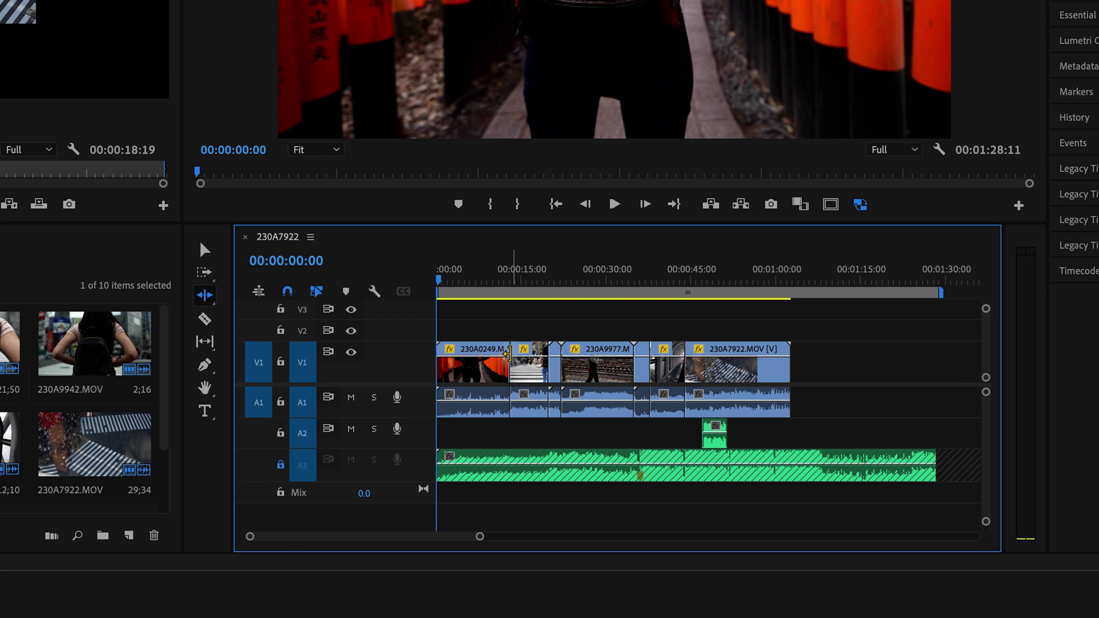
left_click_drag(508, 355, 484, 354)
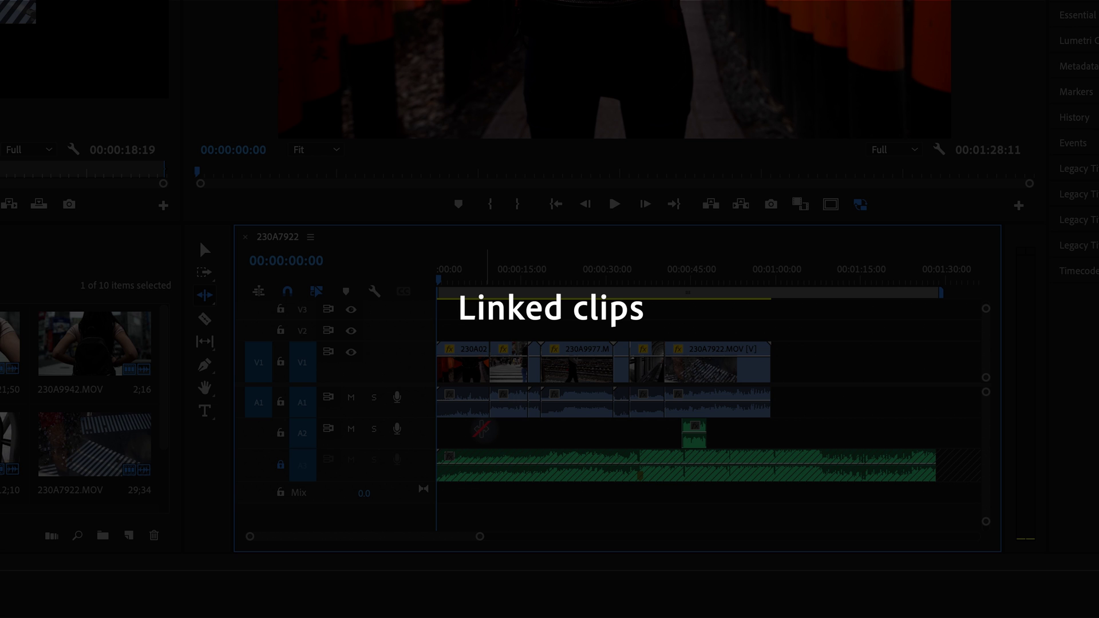
Step: Select the linked 230A7922 clip, move it later, then drag its end left to shorten it
key("v")
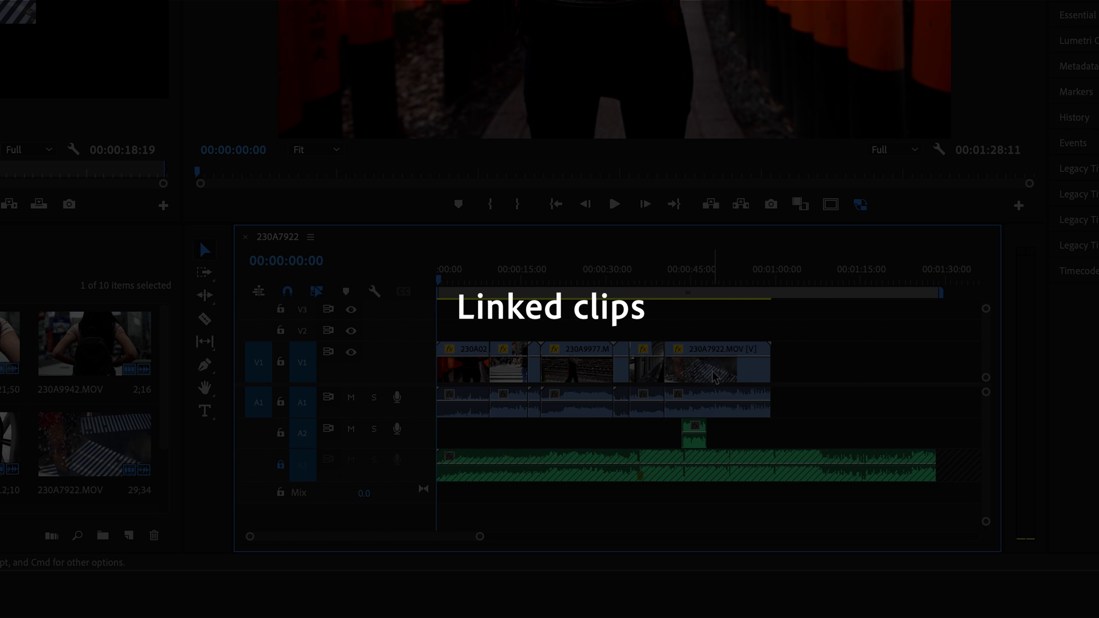
left_click(715, 349)
left_click_drag(714, 375, 785, 395)
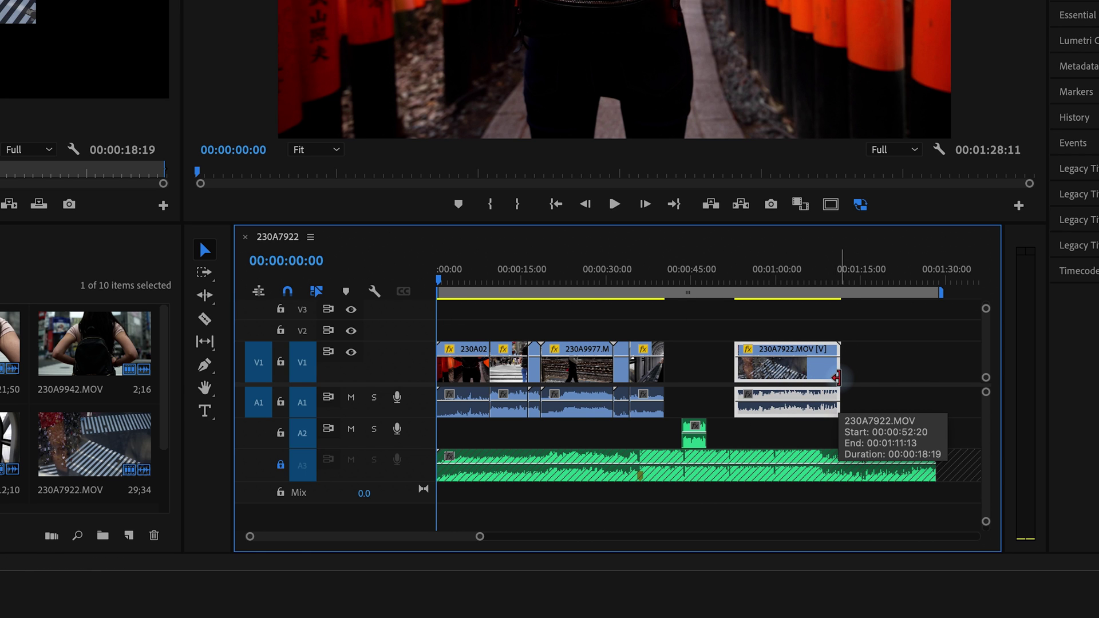
left_click_drag(836, 377, 711, 375)
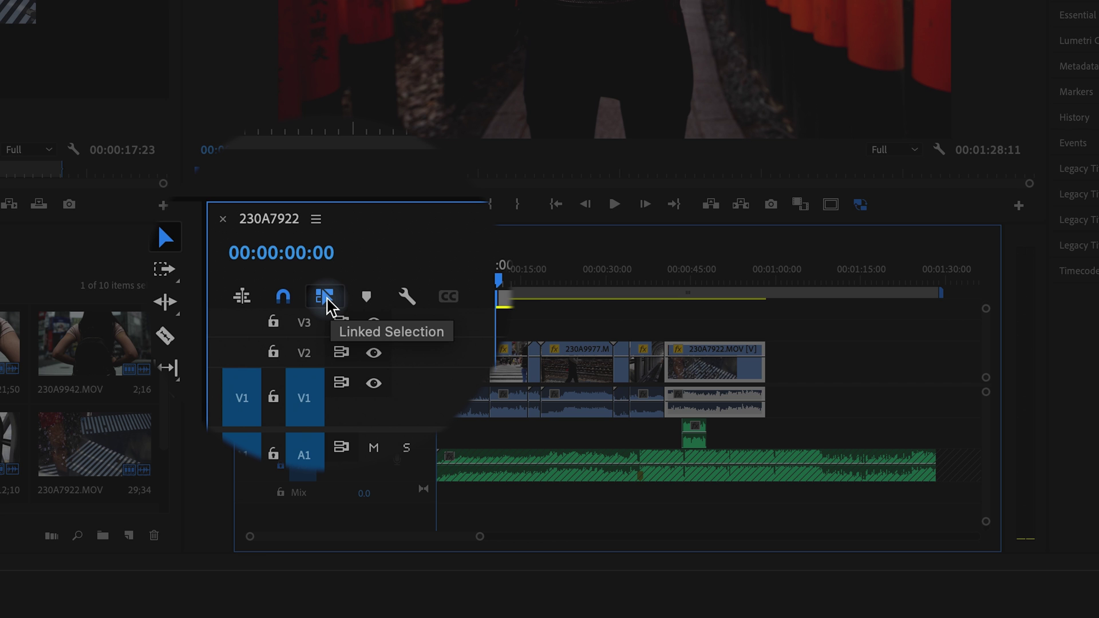
Step: With Linked Selection off, trim only the 230A7922 video end, then turn linking back on
left_click(325, 297)
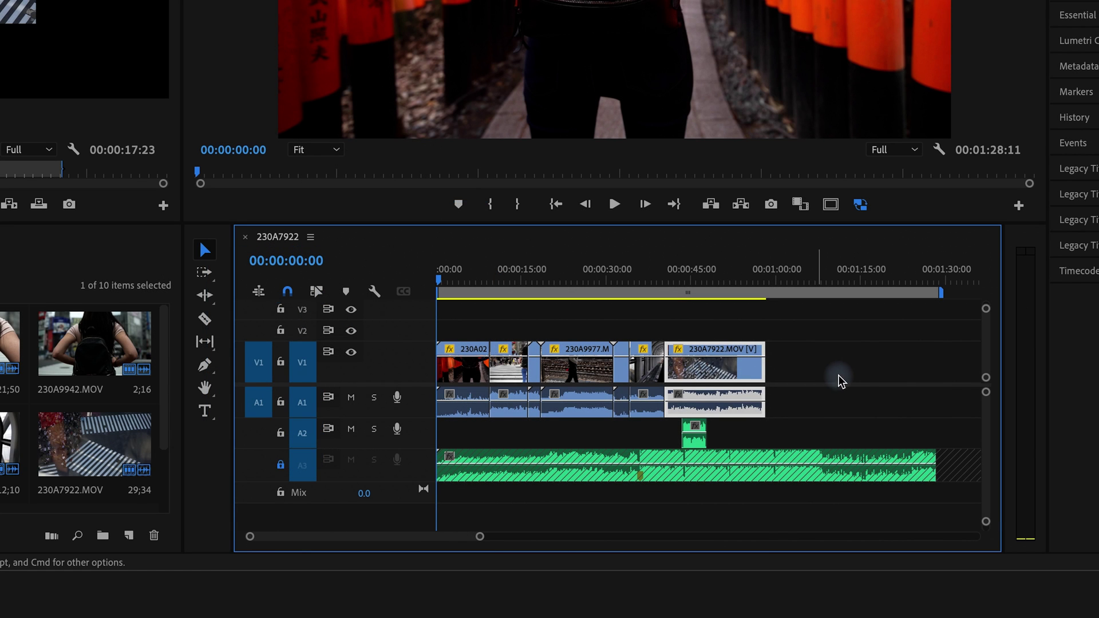
left_click(839, 376)
left_click(745, 366)
left_click_drag(759, 349, 757, 378)
left_click(316, 293)
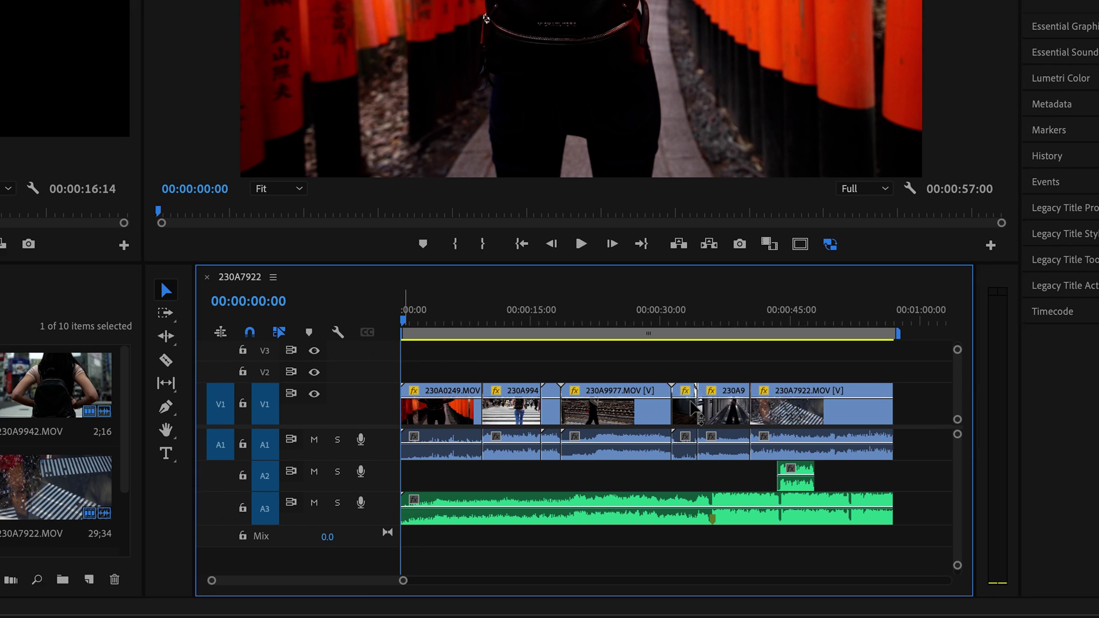
Step: Shorten 230A0249's end and trim 230A994 and 230A9977, leaving a gap before 230A9977
left_click(460, 393)
left_click_drag(478, 389, 507, 391)
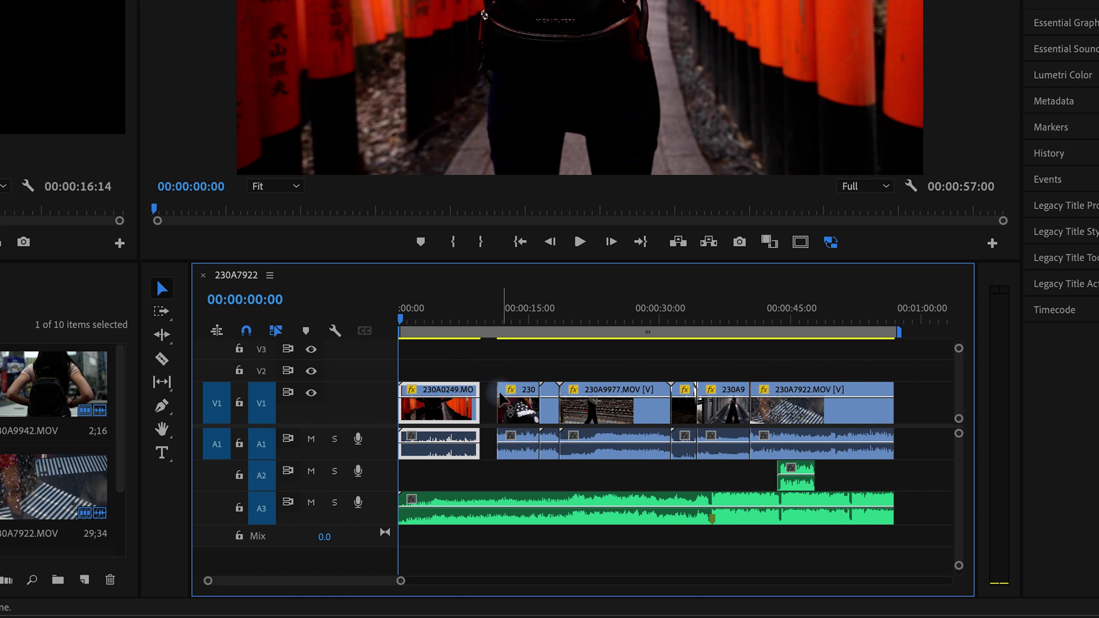
left_click_drag(670, 392, 658, 393)
left_click_drag(559, 387, 559, 387)
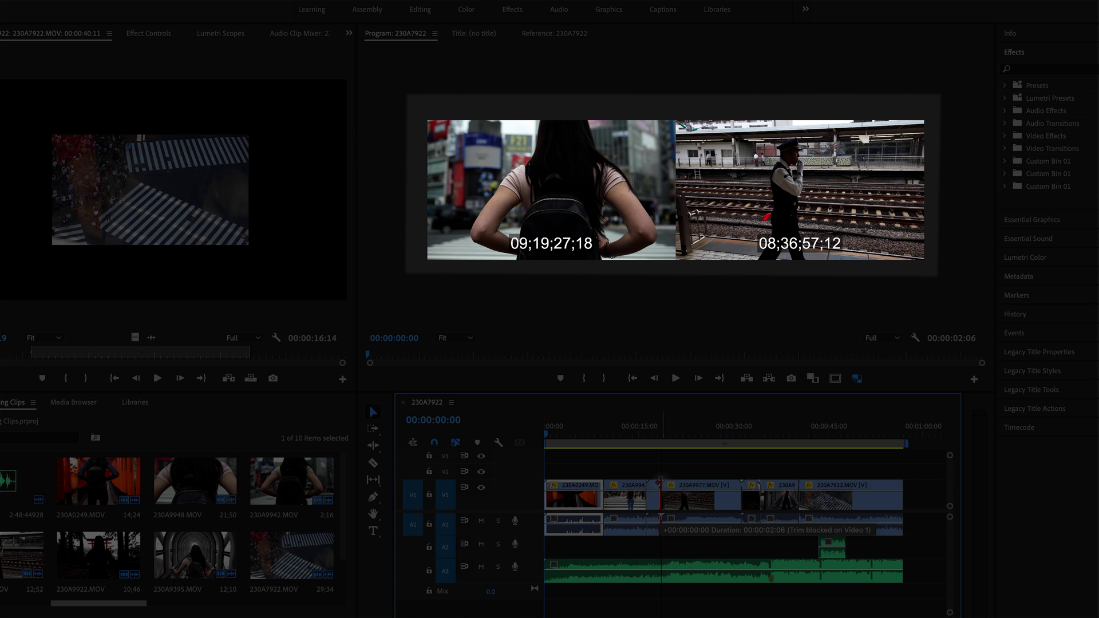
left_click_drag(659, 484, 667, 477)
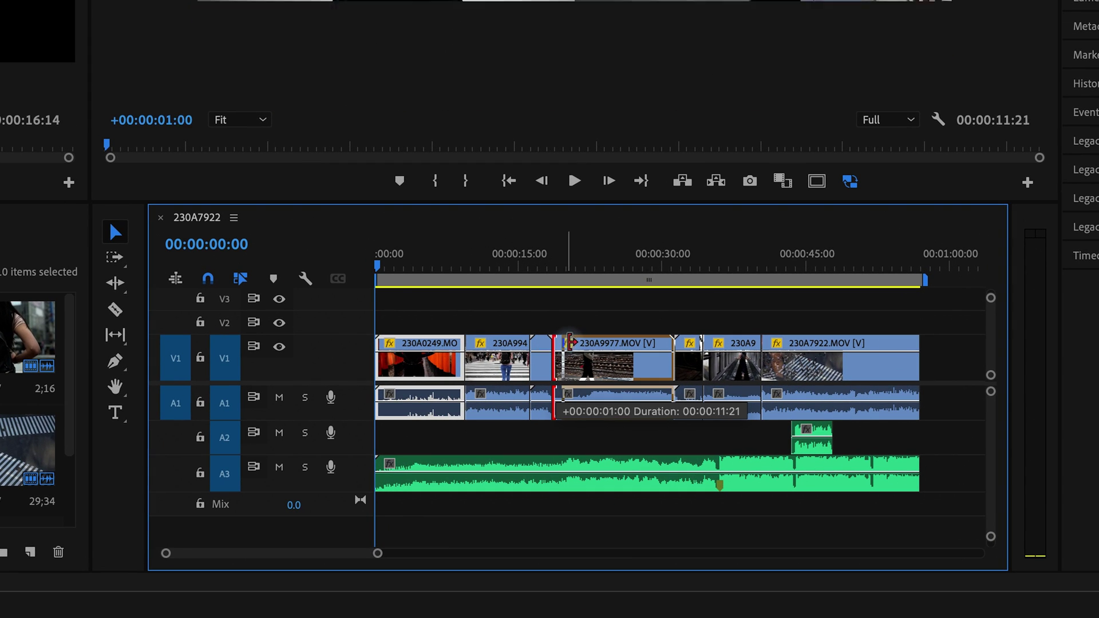
left_click_drag(571, 342, 583, 344)
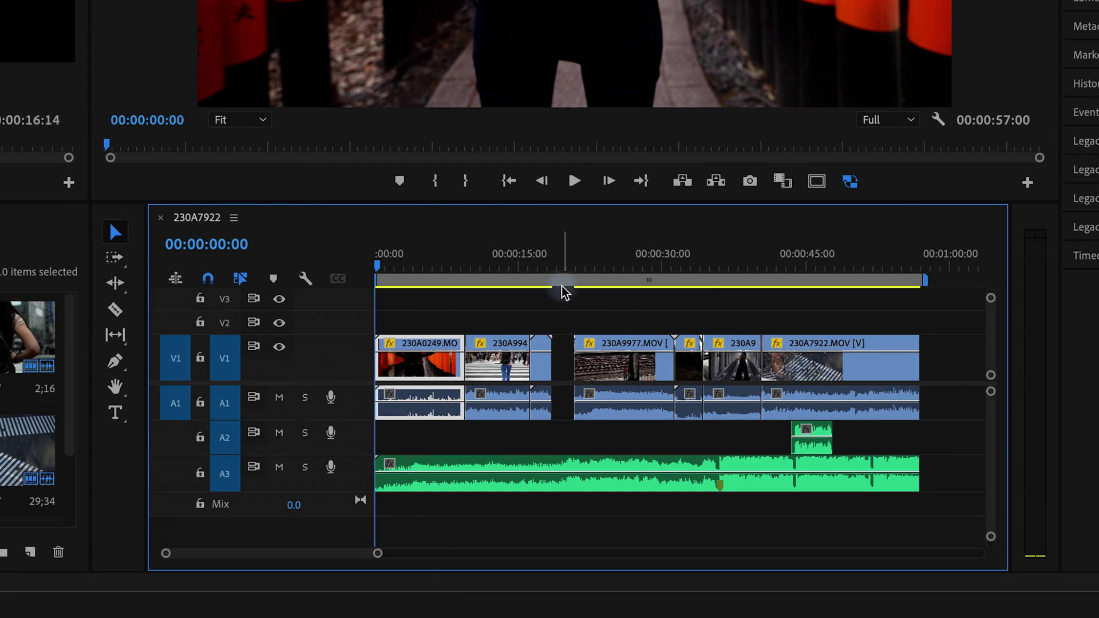
Step: Ripple-delete the empty V1 gap before 230A9977 so later clips close it, then select 230A9977
right_click(560, 372)
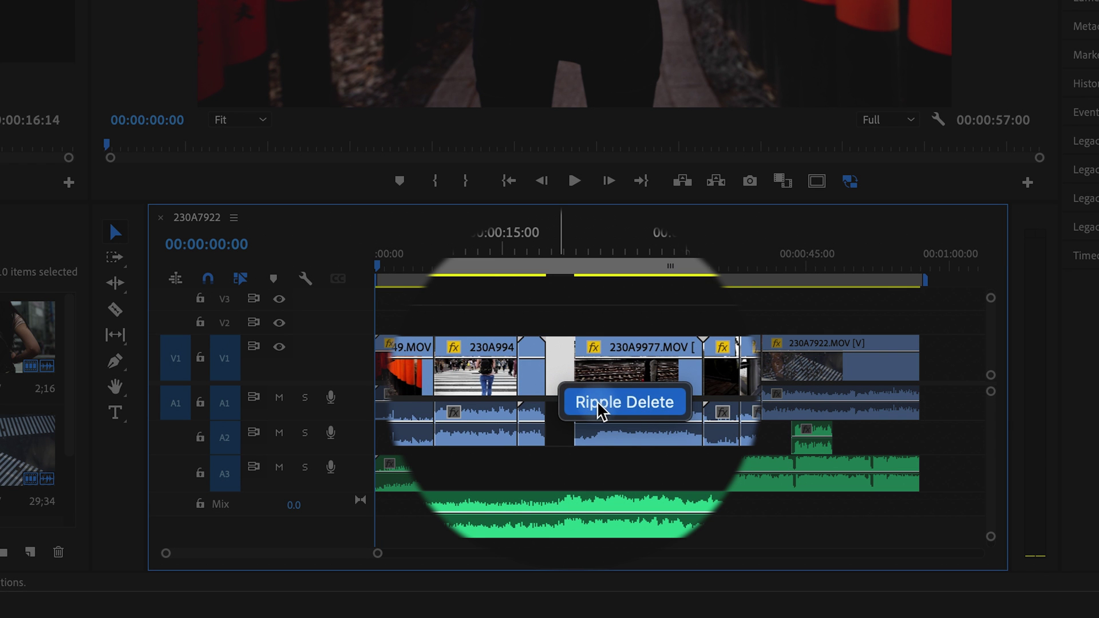
left_click(644, 407)
left_click(628, 394)
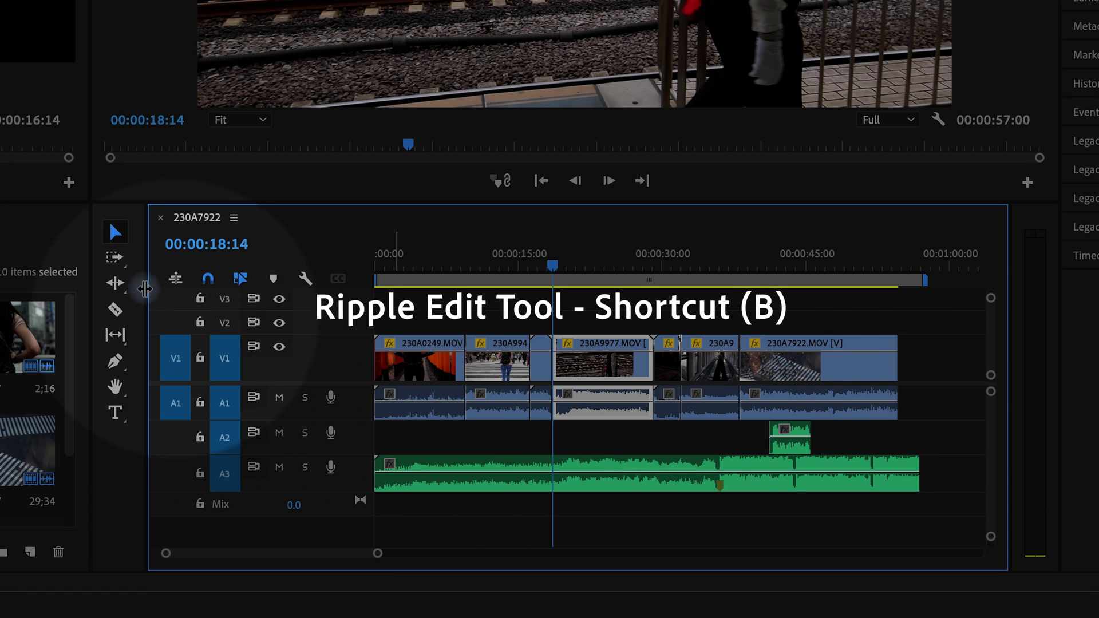
Step: With the Ripple Edit Tool, shorten the start of 230A9977 and move the edit before 230A7922
left_click(115, 283)
left_click(162, 342)
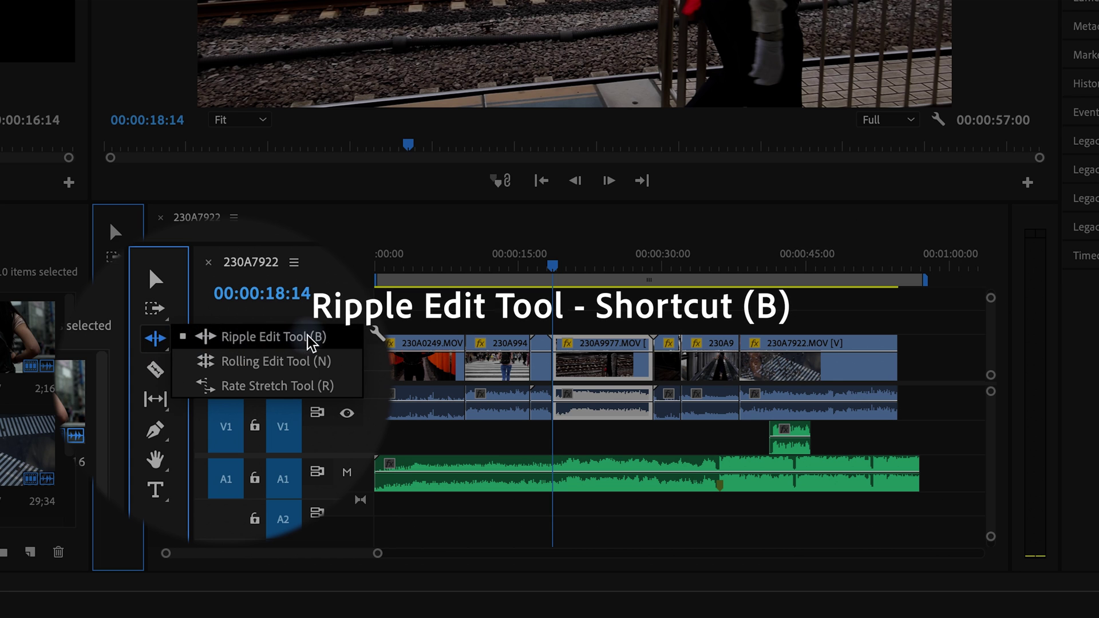
left_click(229, 338)
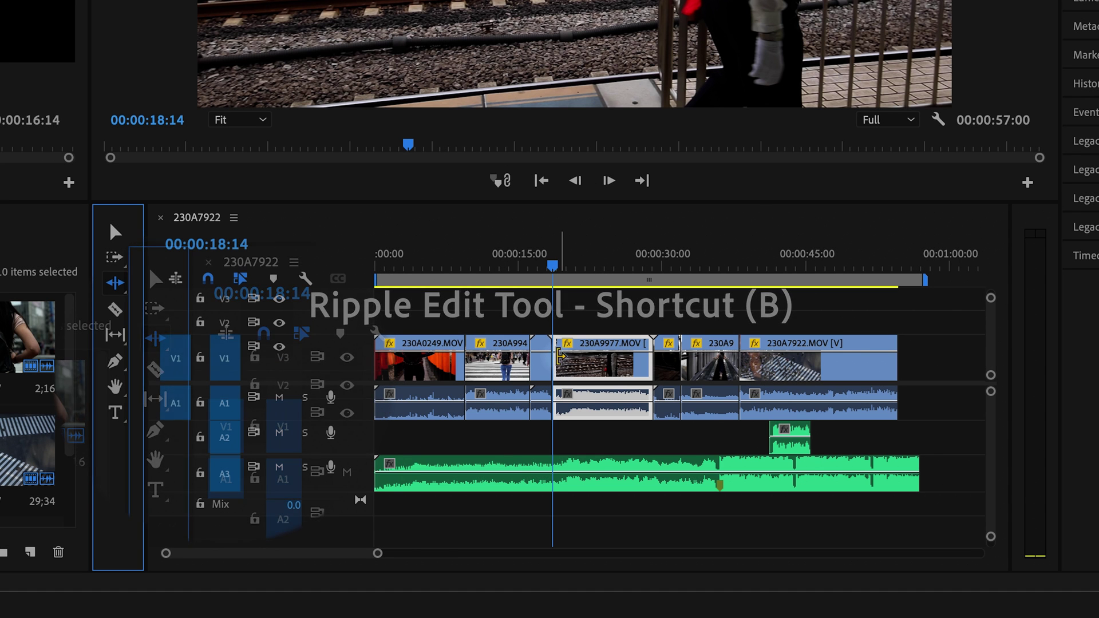
left_click(572, 352)
left_click_drag(572, 352, 609, 352)
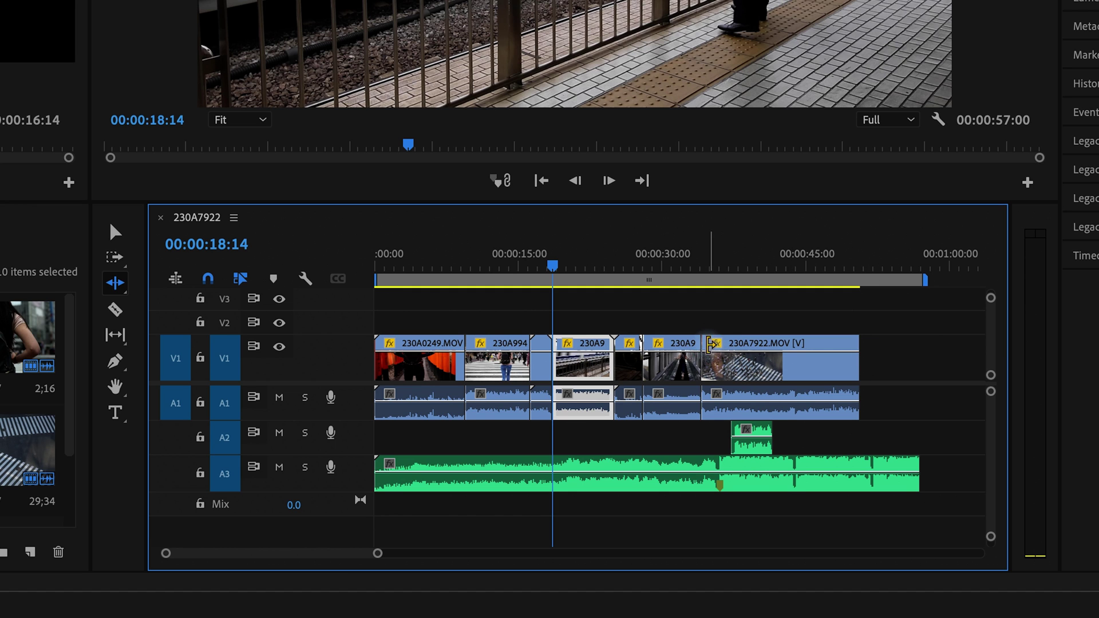
left_click_drag(692, 344, 716, 347)
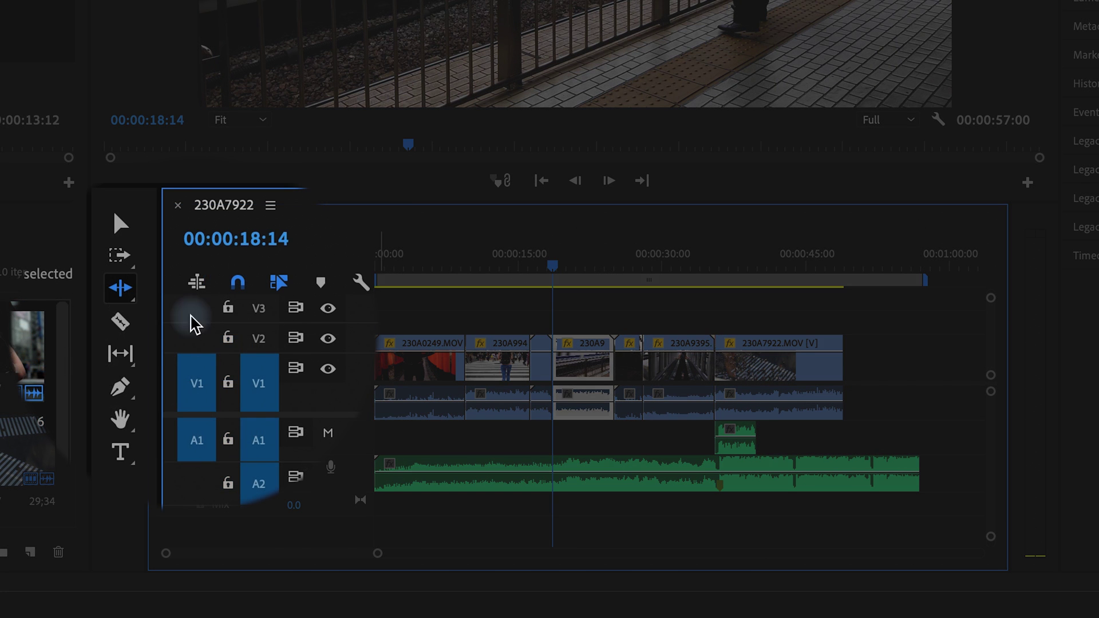
Step: With the Rolling Edit Tool, roll the 230A9395/230A7922 cut slightly earlier
left_click(119, 298)
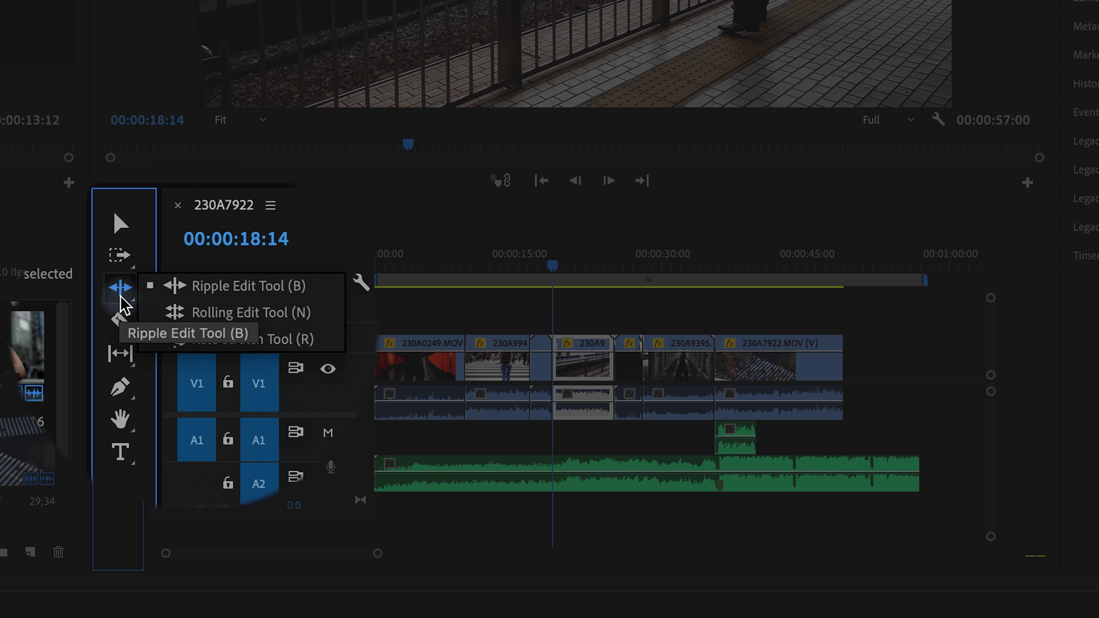
left_click(246, 314)
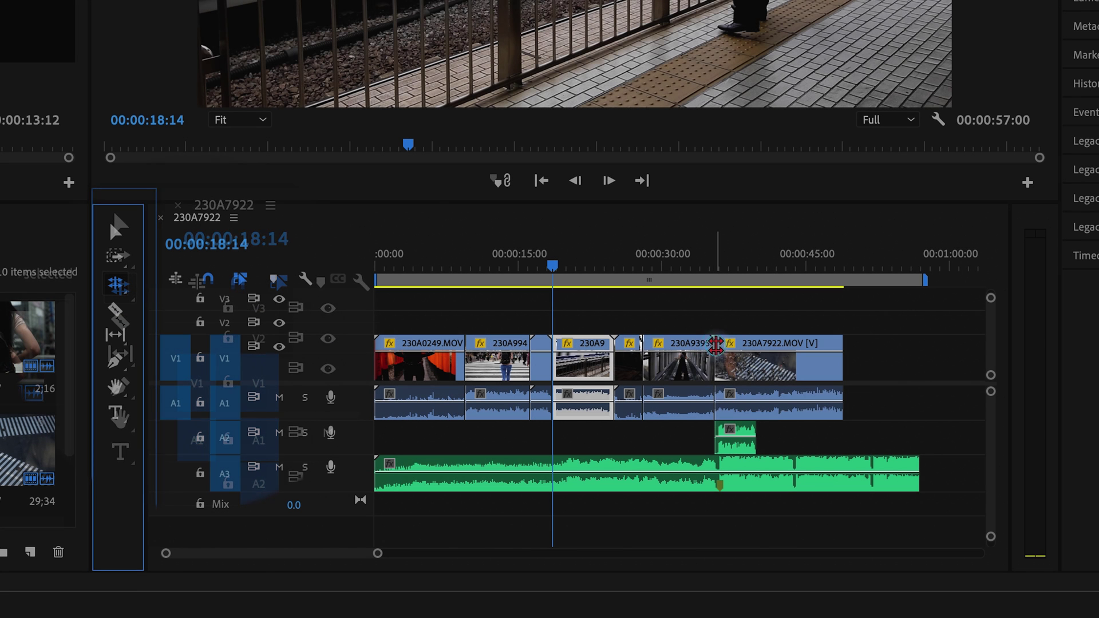
left_click(706, 344)
mouse_move(706, 344)
left_mouse_down()
mouse_move(695, 343)
mouse_move(722, 359)
mouse_move(699, 351)
left_mouse_up()
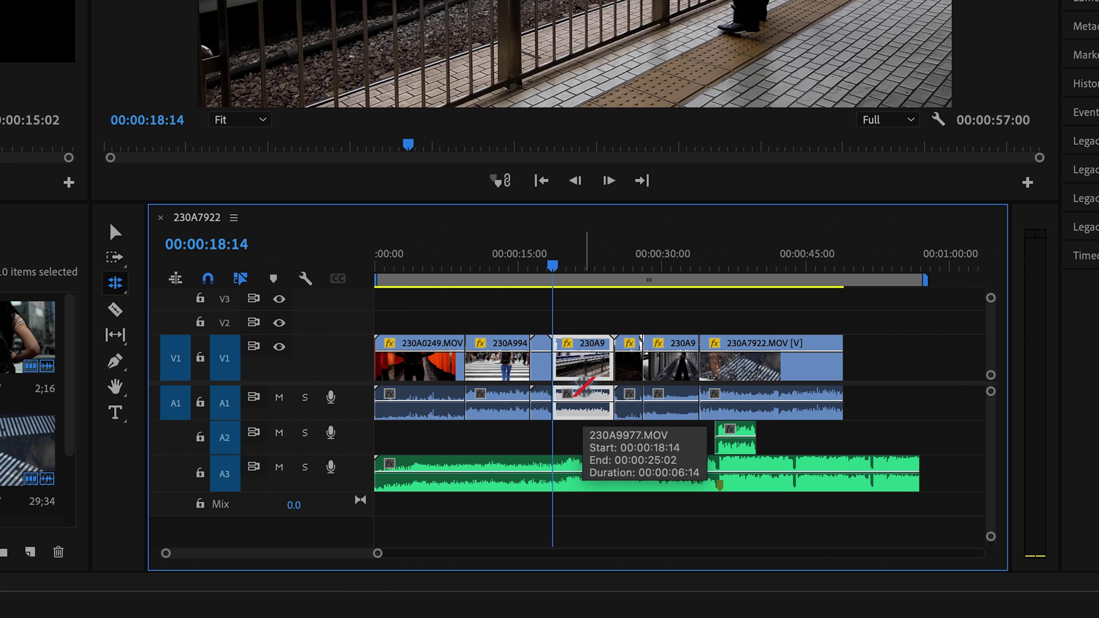
Step: Roll the 230A0249/230A994 cut later, leaving the cut before 230A9977 unchanged
mouse_move(465, 355)
left_mouse_down()
mouse_move(493, 352)
mouse_move(479, 350)
left_mouse_up()
left_click_drag(564, 371, 581, 357)
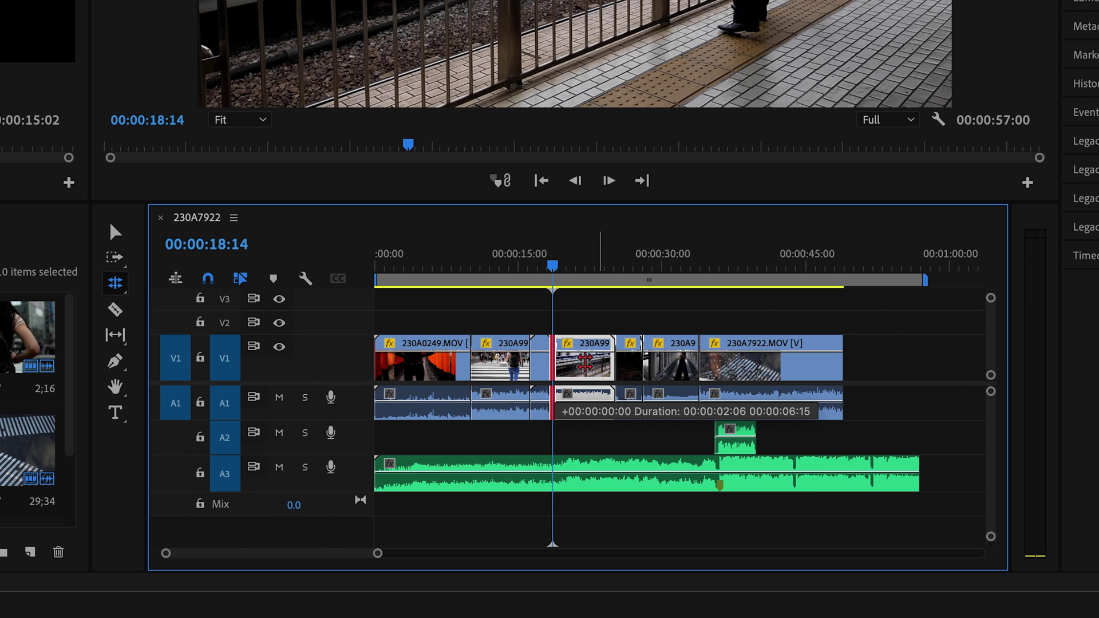
left_click_drag(582, 363, 552, 362)
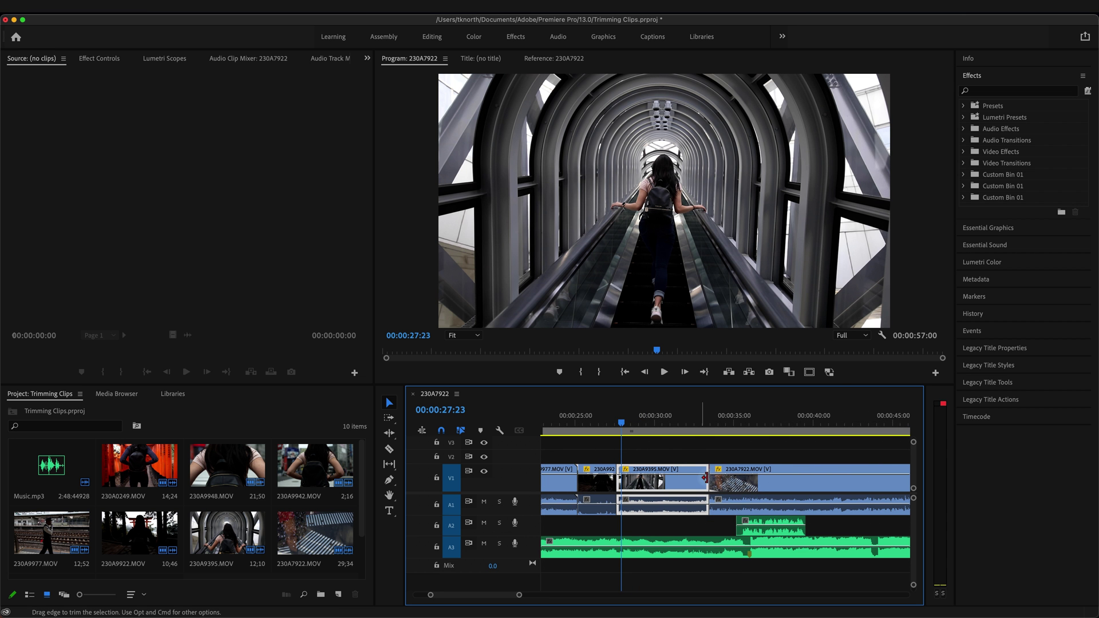
Step: Open trim mode on the 230A9395/230A7922 cut and trim it live with J/L playback, stopping with K
left_click(706, 480)
double_click(710, 478)
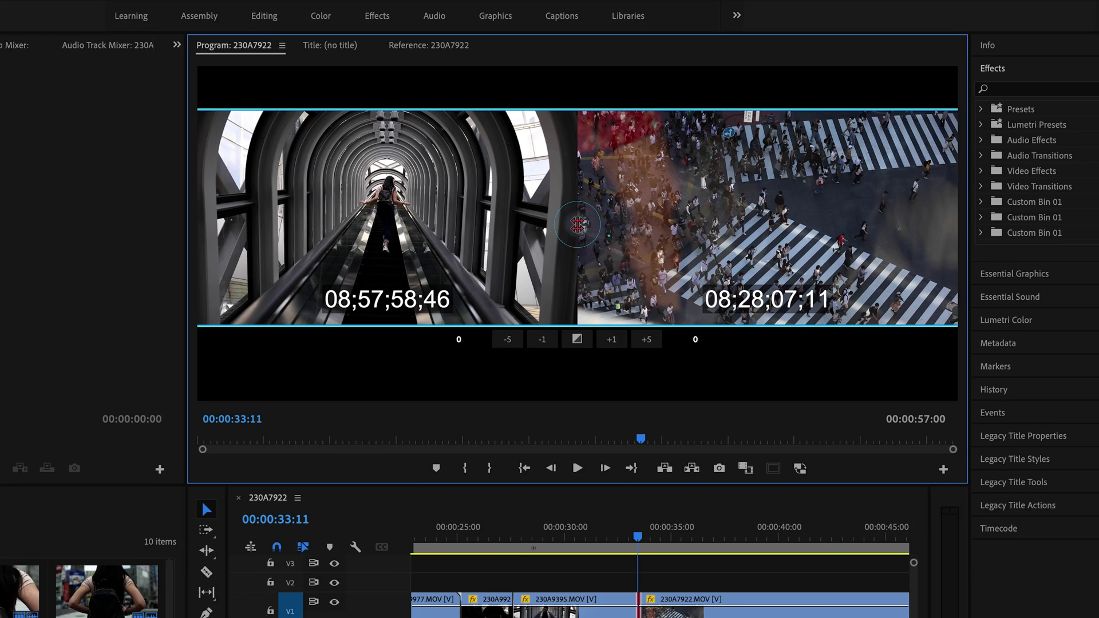
key("j")
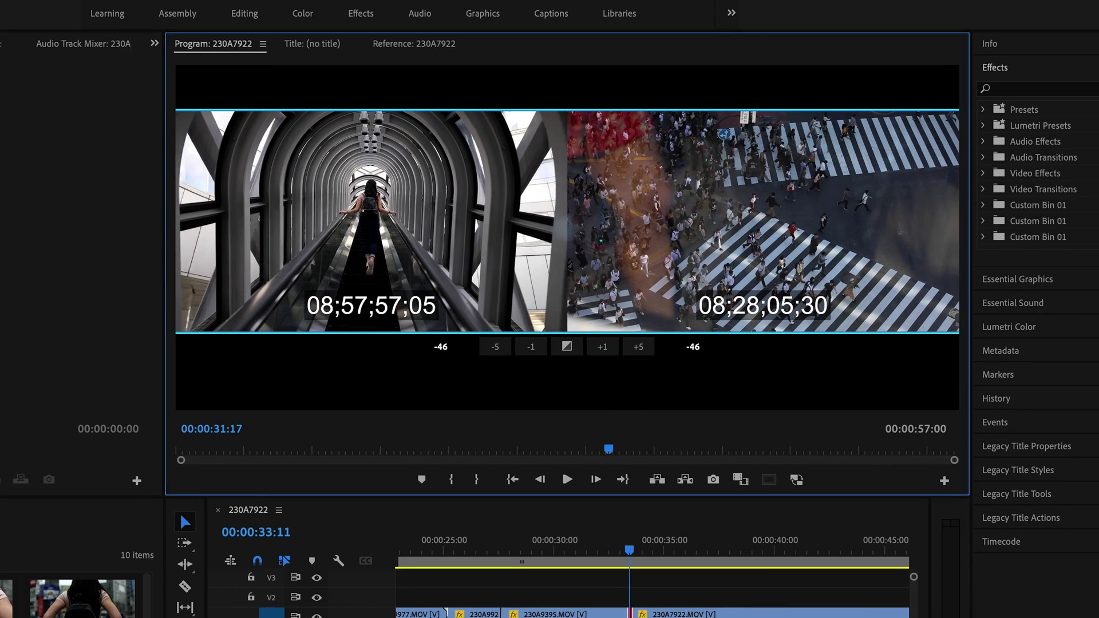
key("l")
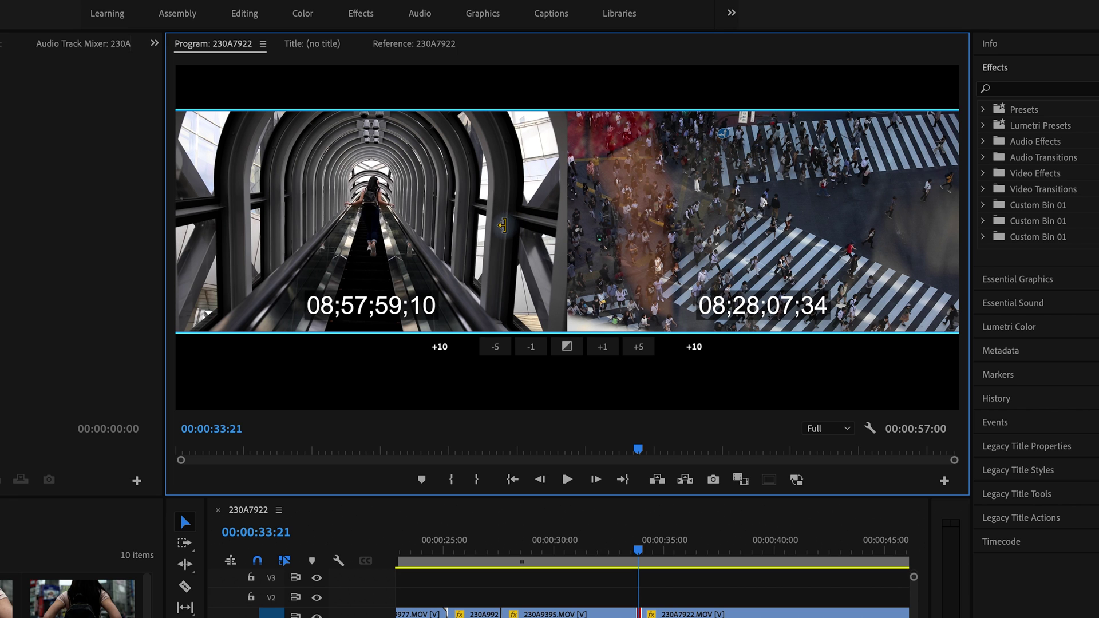
key("j")
key("k")
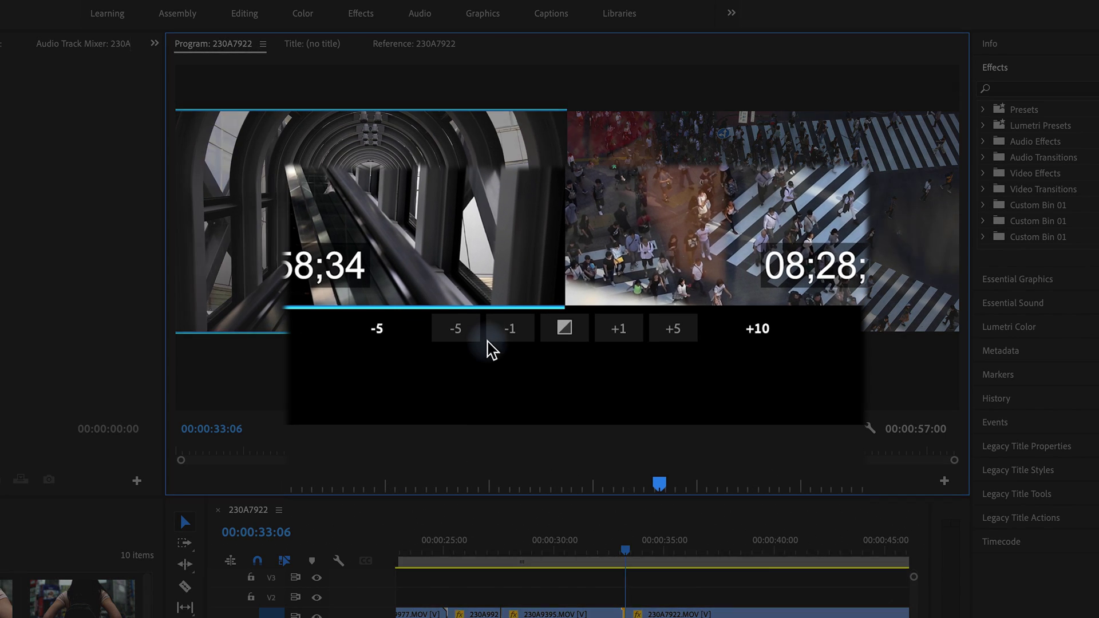
Step: Nudge the cut -5 then +5 frames so it lands at 00:00:33:11, and exit trim mode
left_click(464, 327)
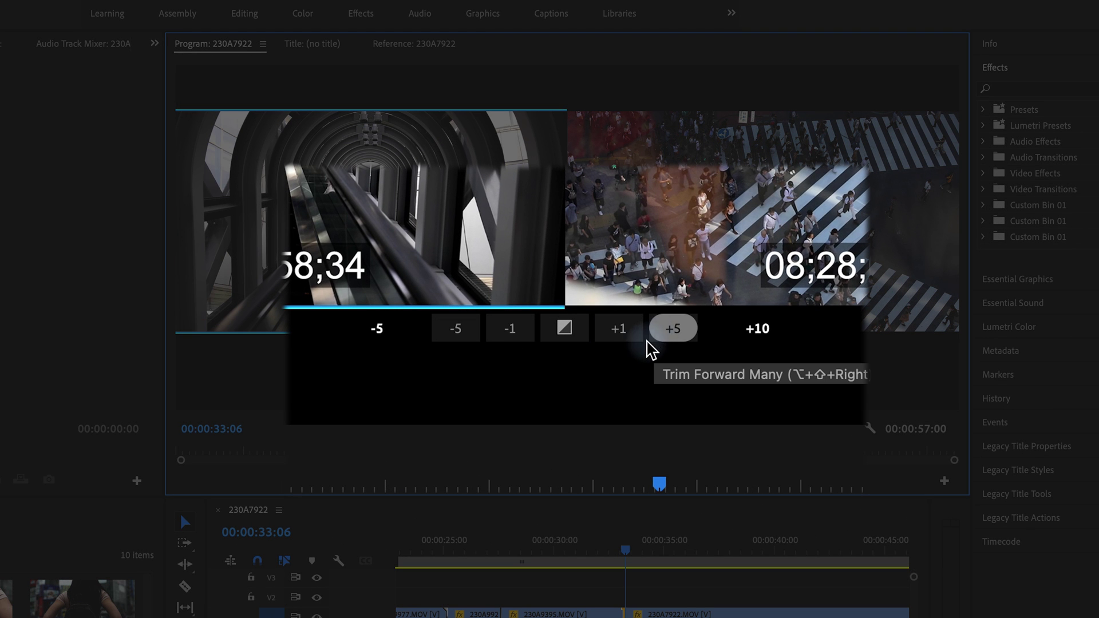
left_click(659, 330)
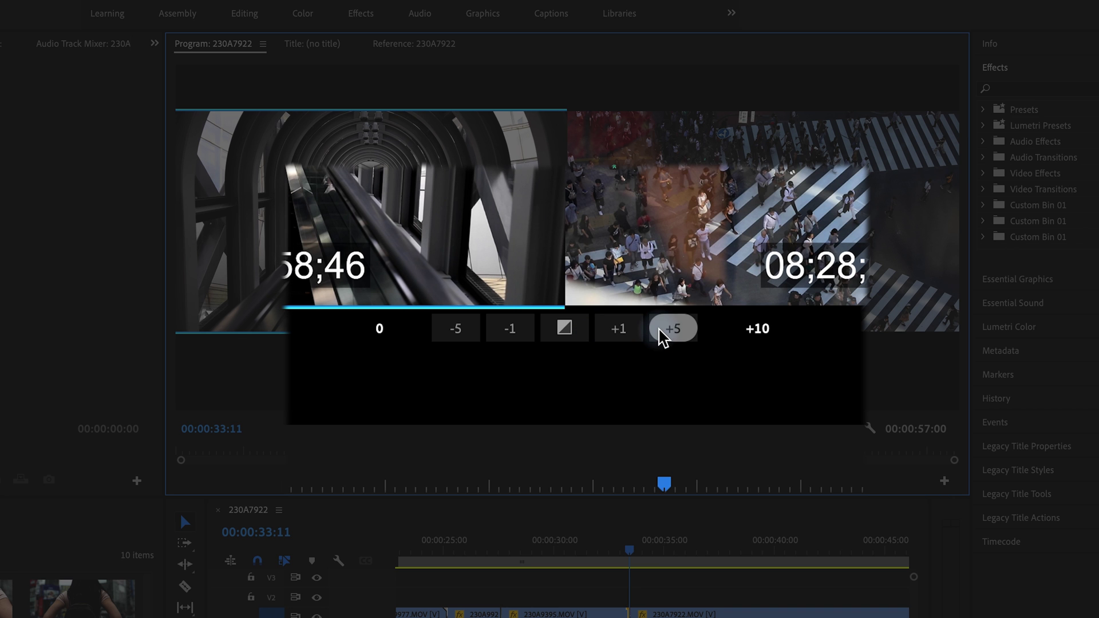
left_click(600, 604)
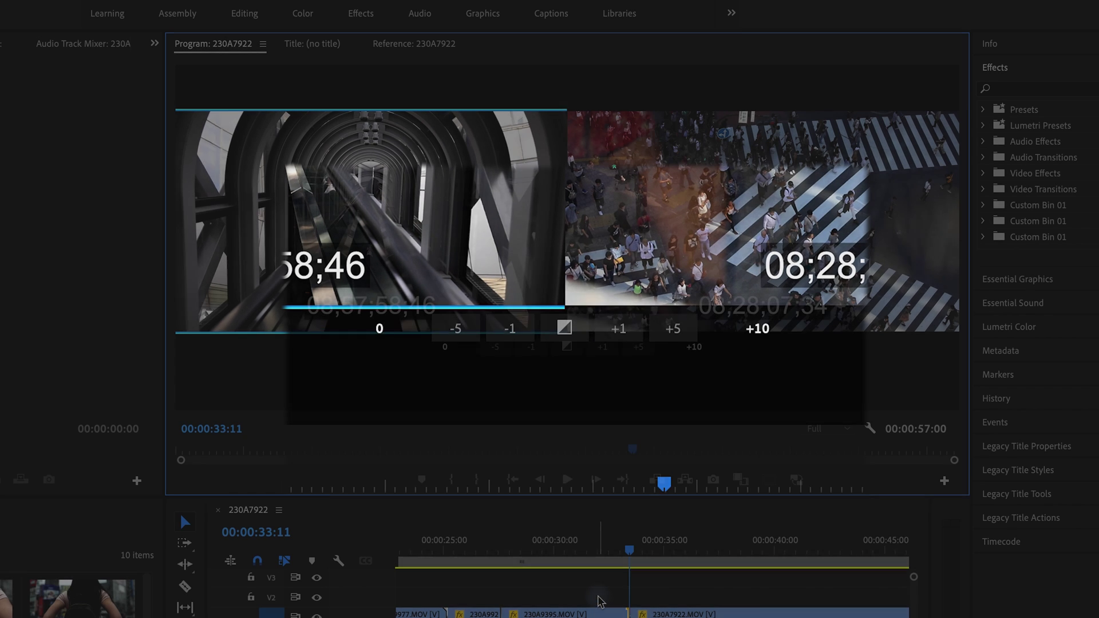
Step: Play the sequence from 00:00:31:14 to review the trimmed cut
left_click(590, 541)
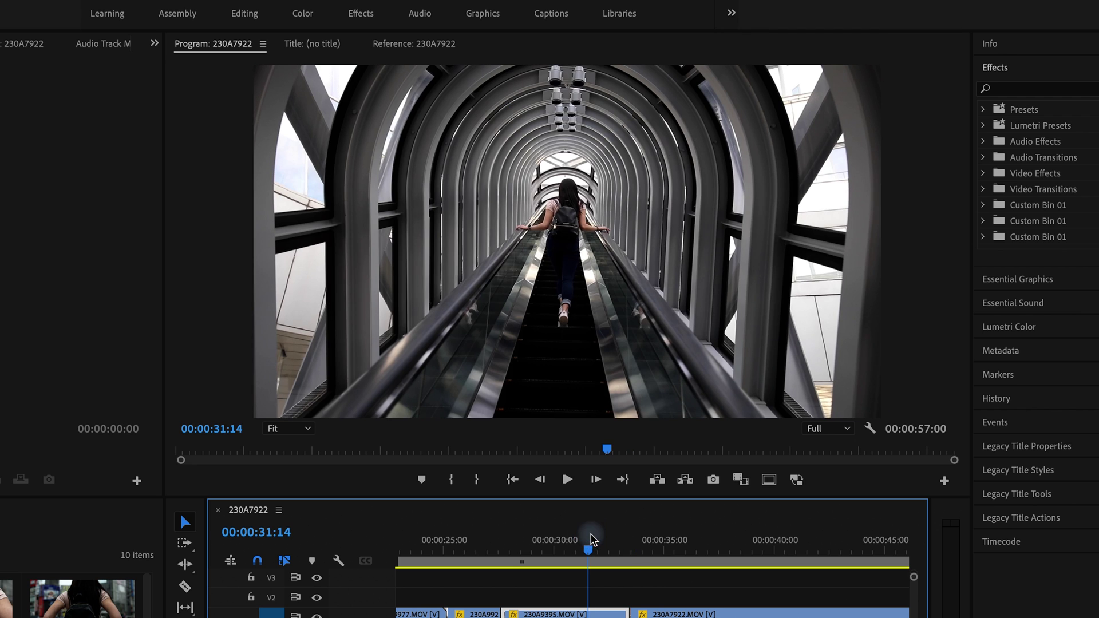
left_click(567, 480)
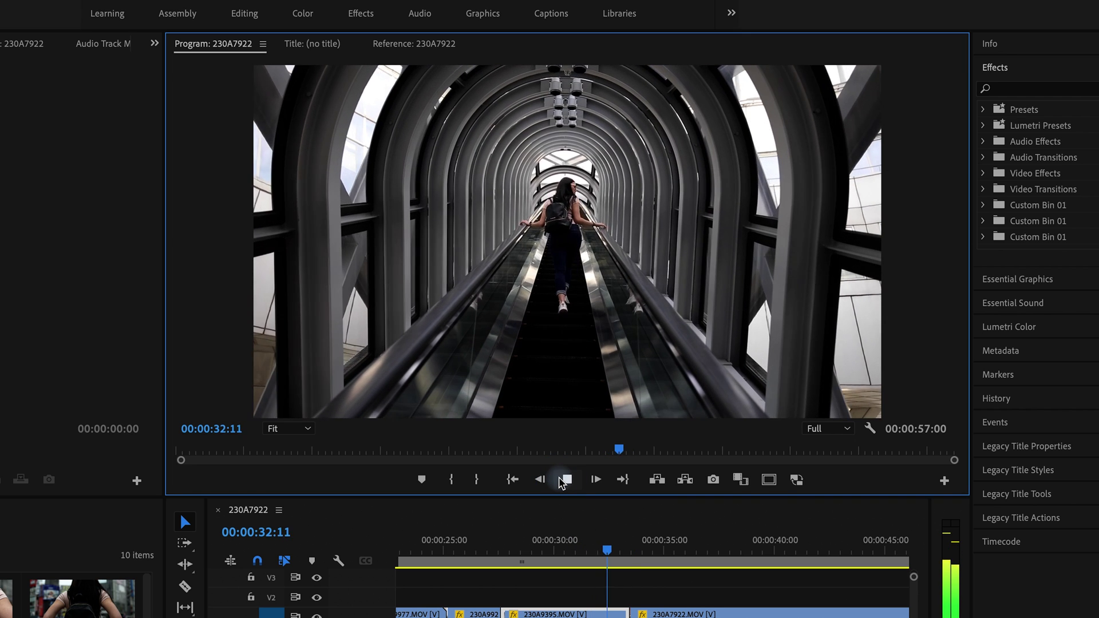